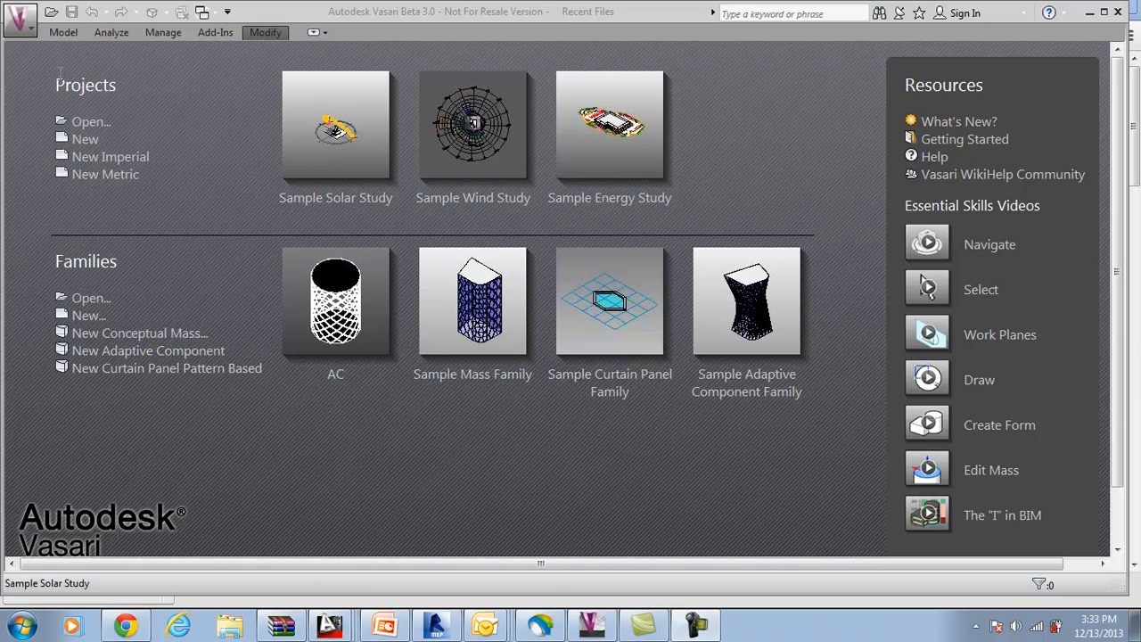
Create a new family from the Adaptive Component template in the US Imperial folder.
click(26, 34)
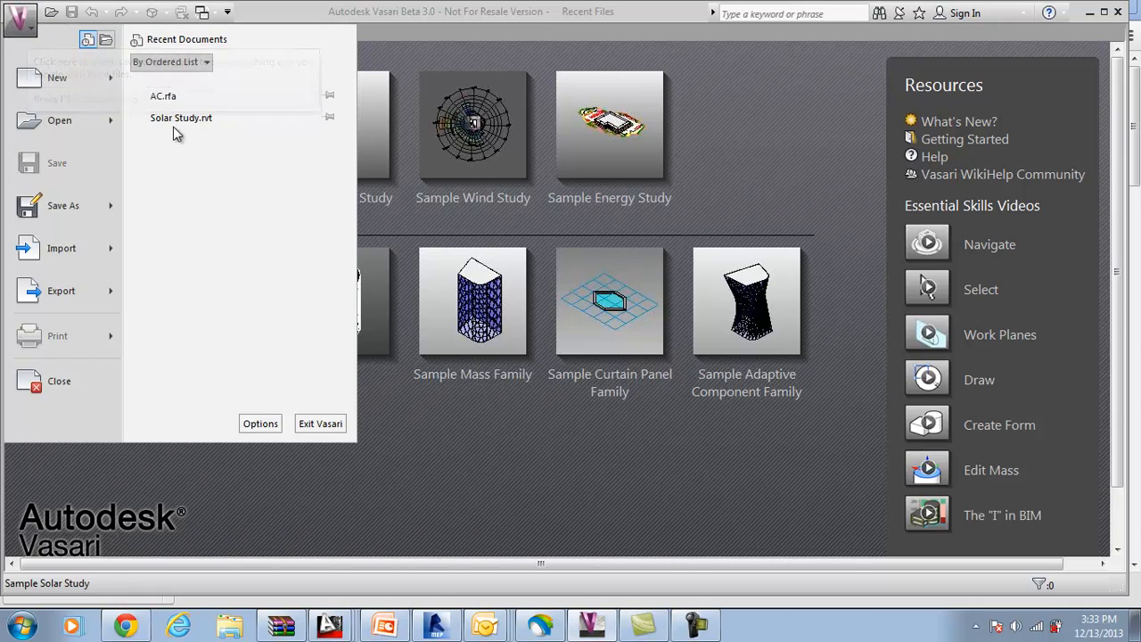
mouse_move(113, 82)
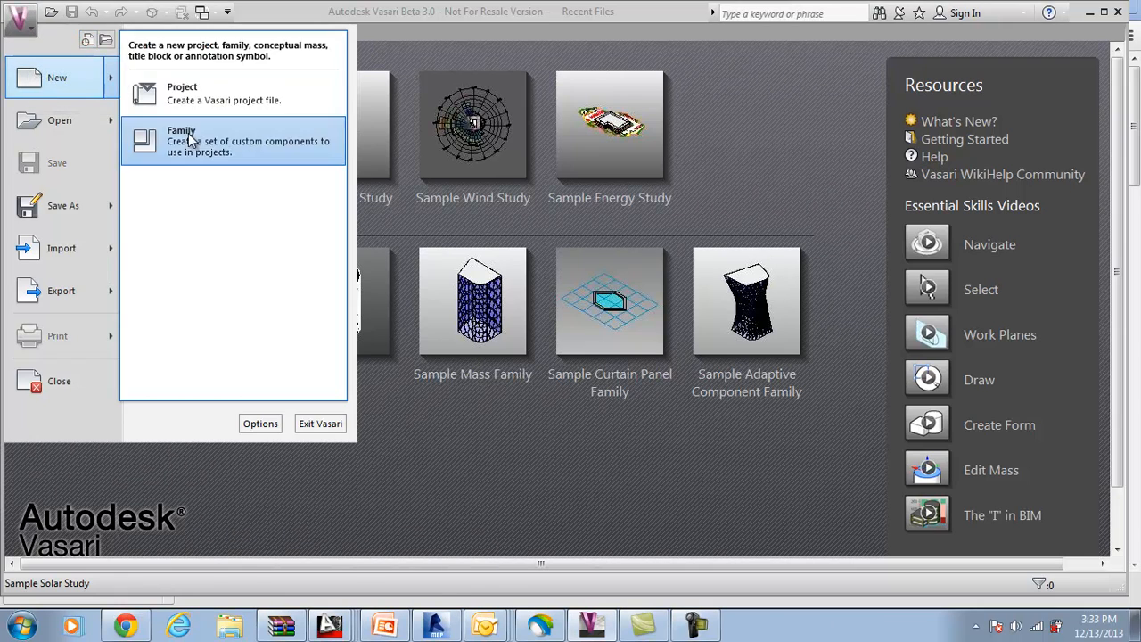
click(121, 144)
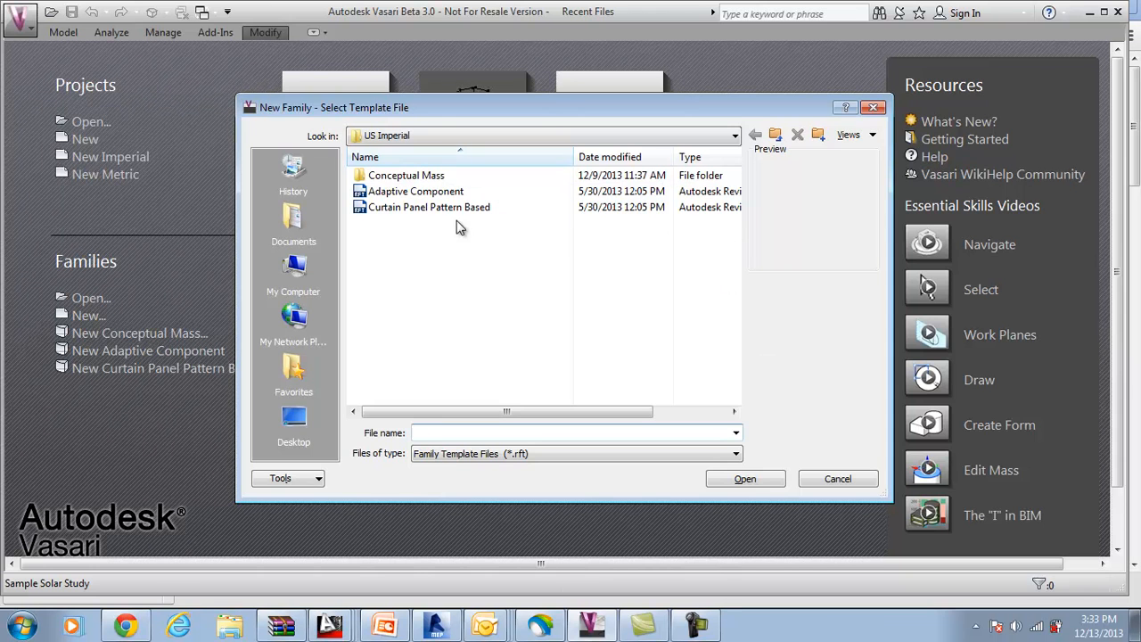
click(416, 191)
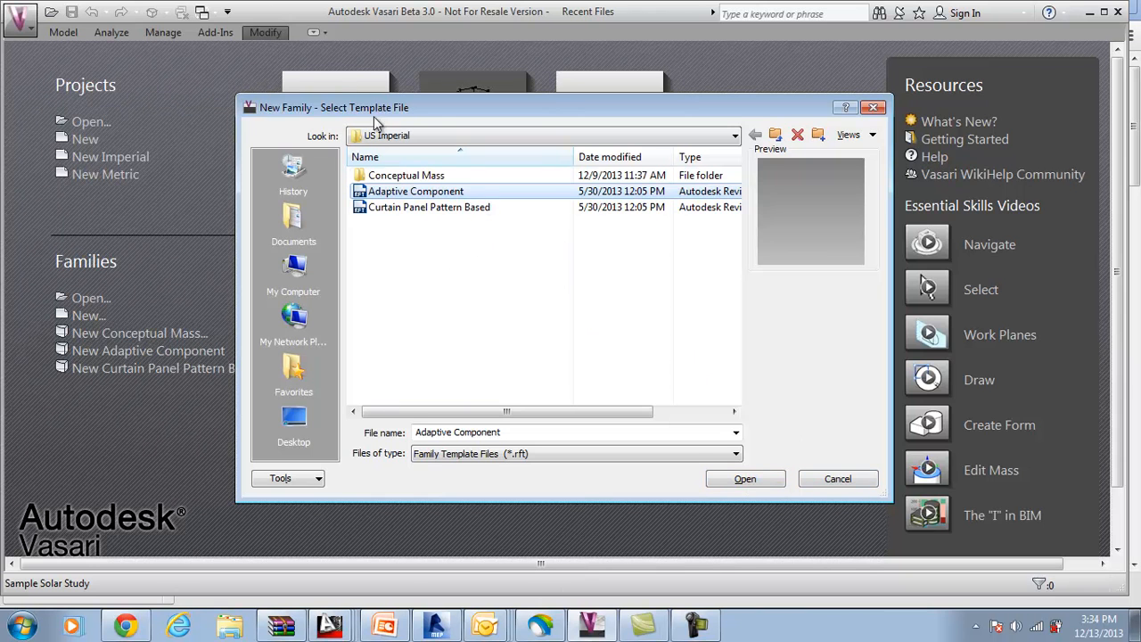
click(753, 481)
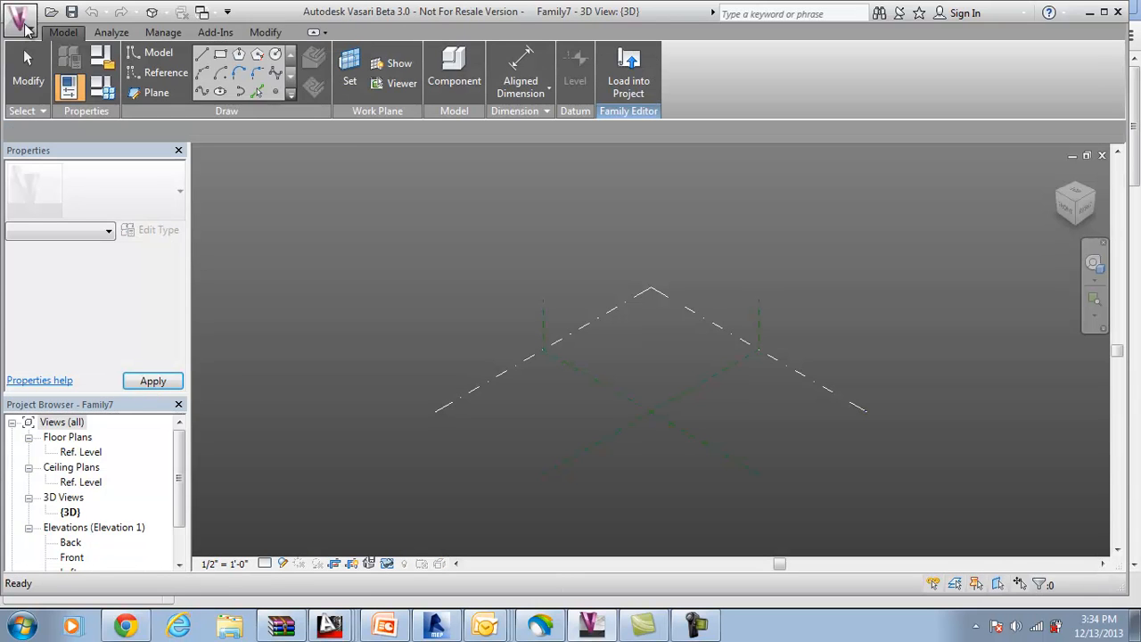
Create another new family from the Curtain Panel Pattern Based template.
click(25, 30)
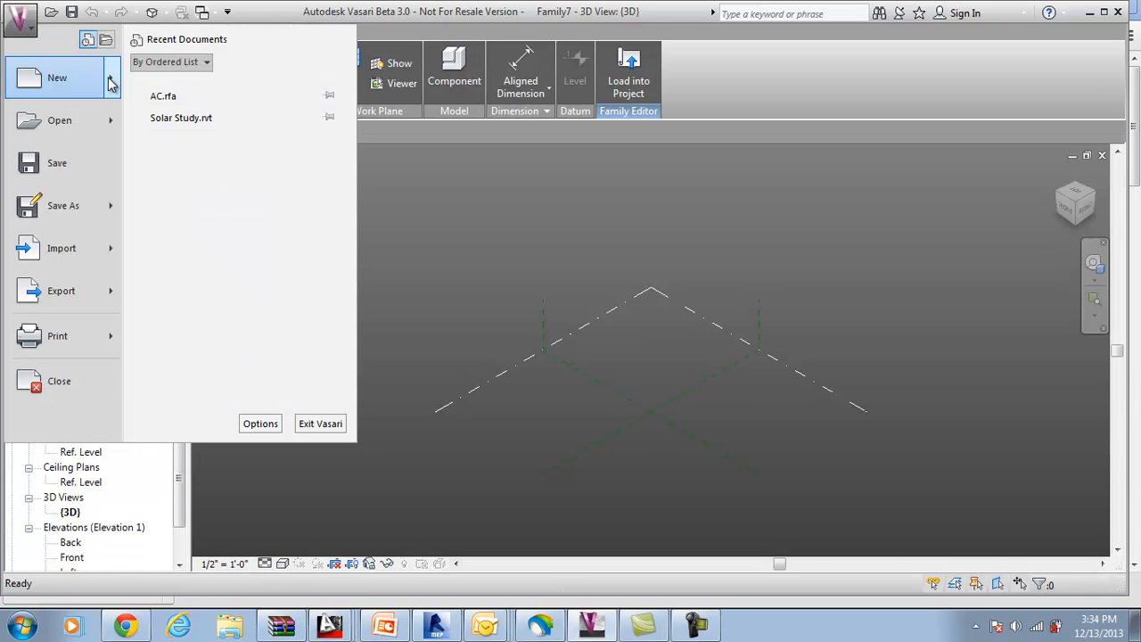
mouse_move(111, 84)
click(224, 153)
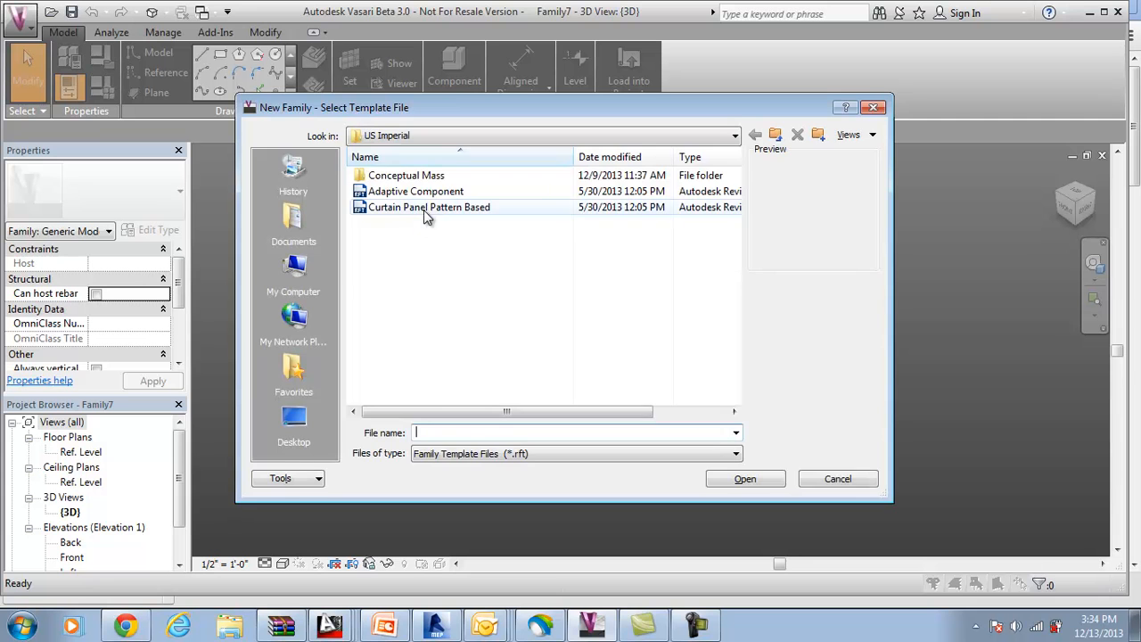
click(426, 207)
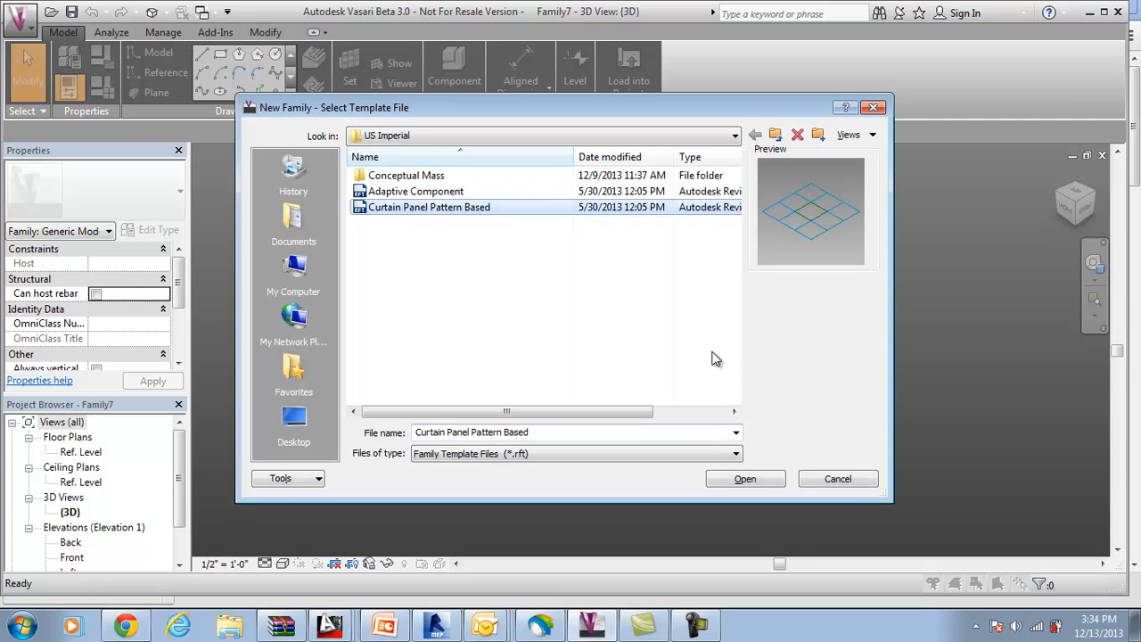
click(762, 480)
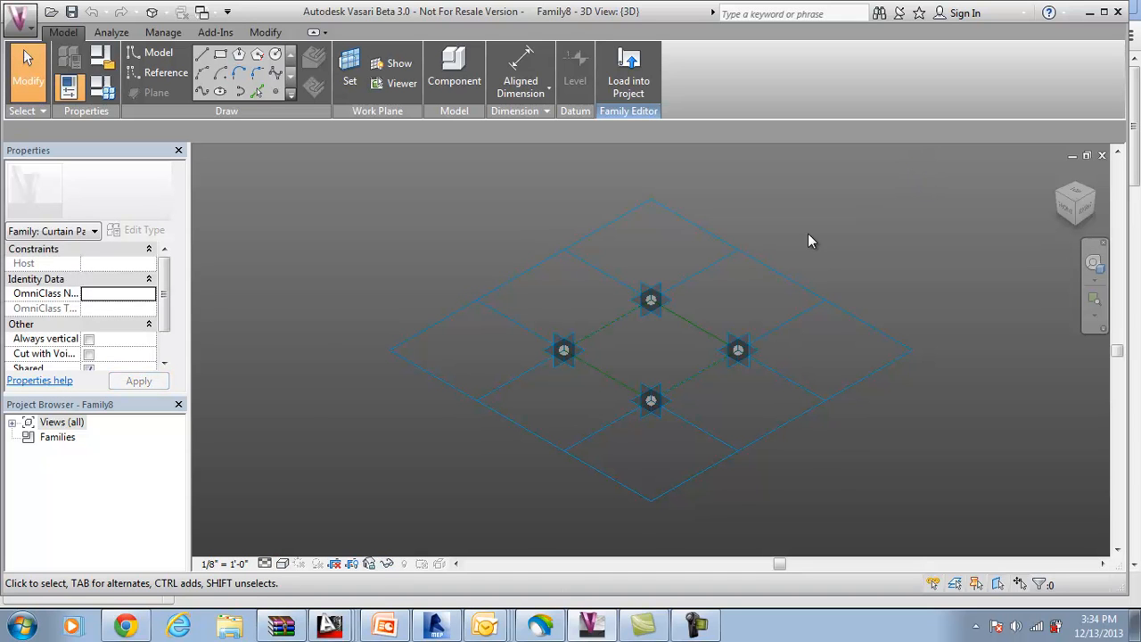
Change the tile pattern grid's type to Rhomboid.
scroll(808, 239, up, 2)
click(704, 256)
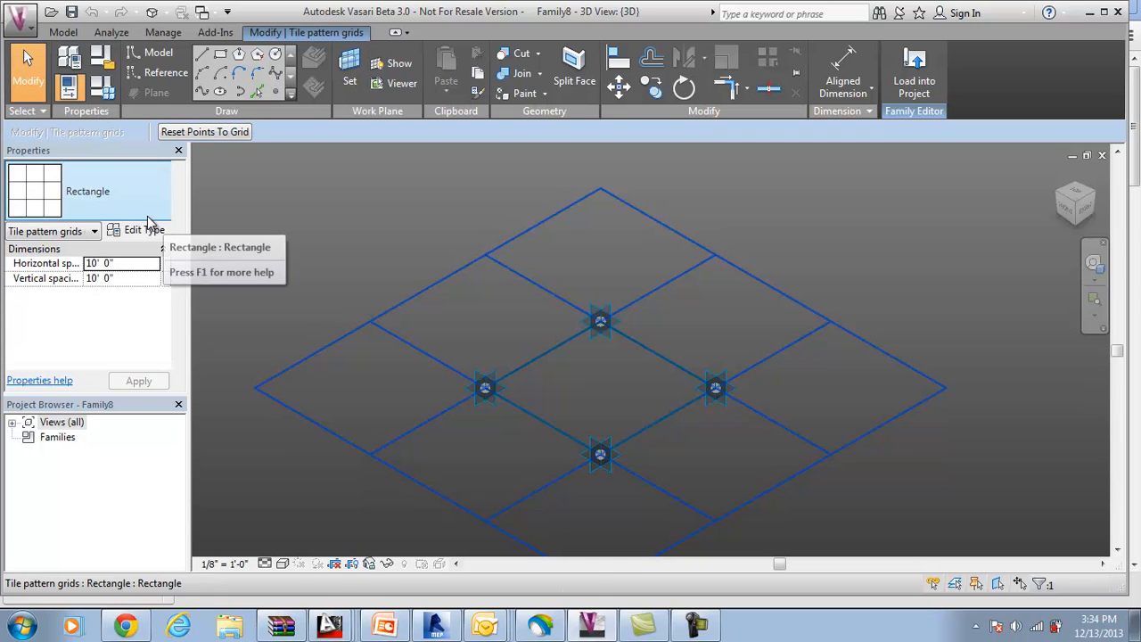
click(163, 234)
scroll(178, 384, down, 2)
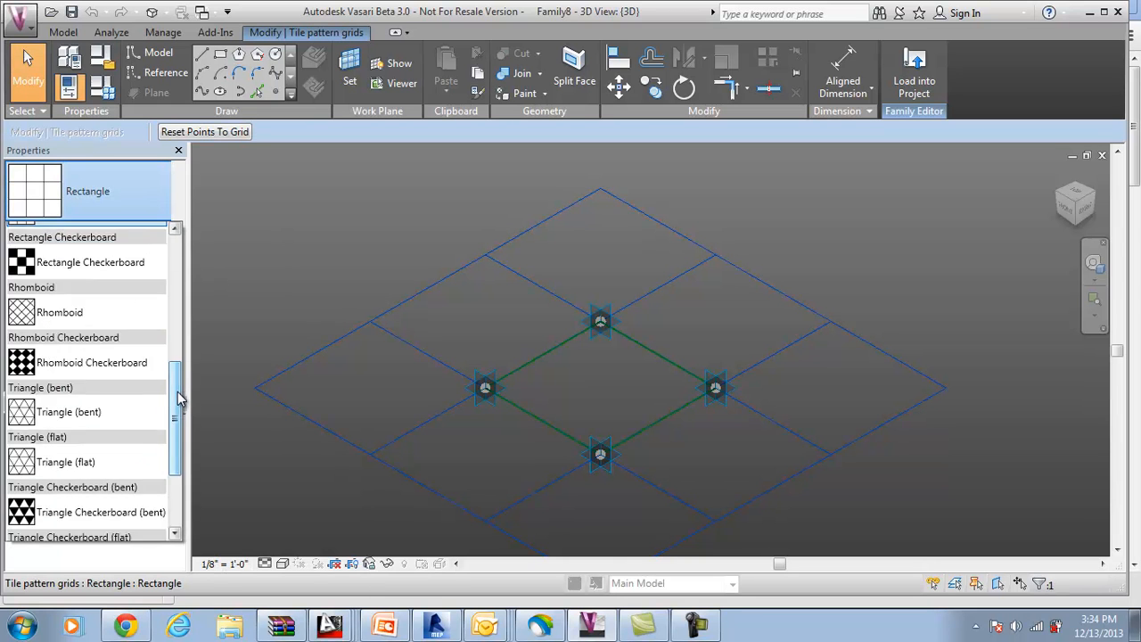
click(64, 283)
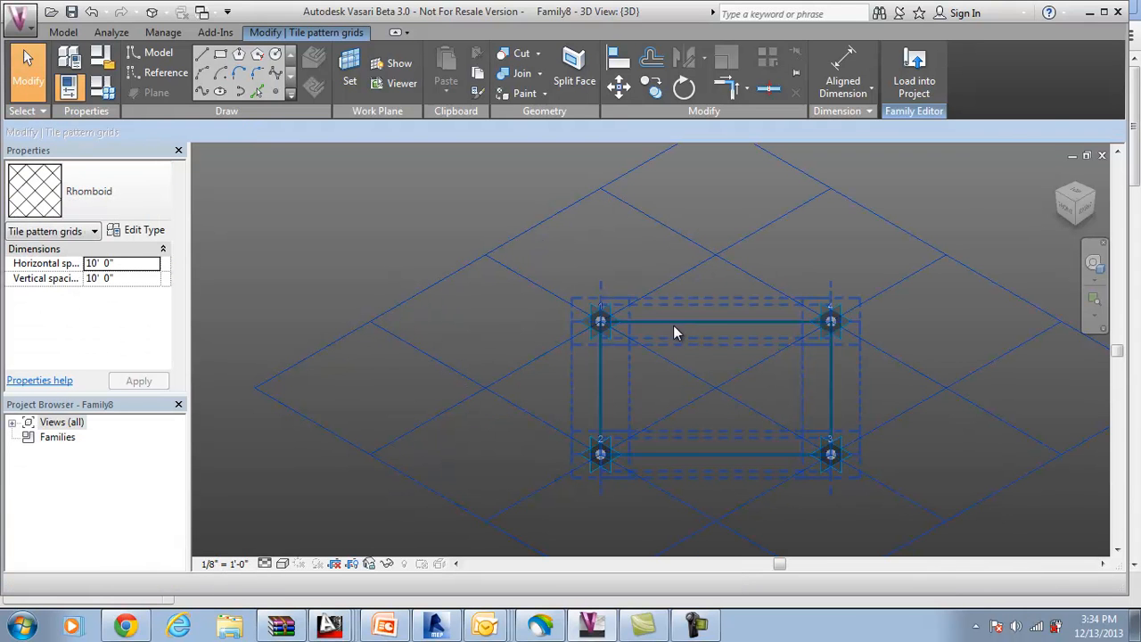
Place a reference point near the middle of the reference line between adaptive points 1 and 4.
scroll(1028, 464, down, 1)
scroll(1028, 465, up, 1)
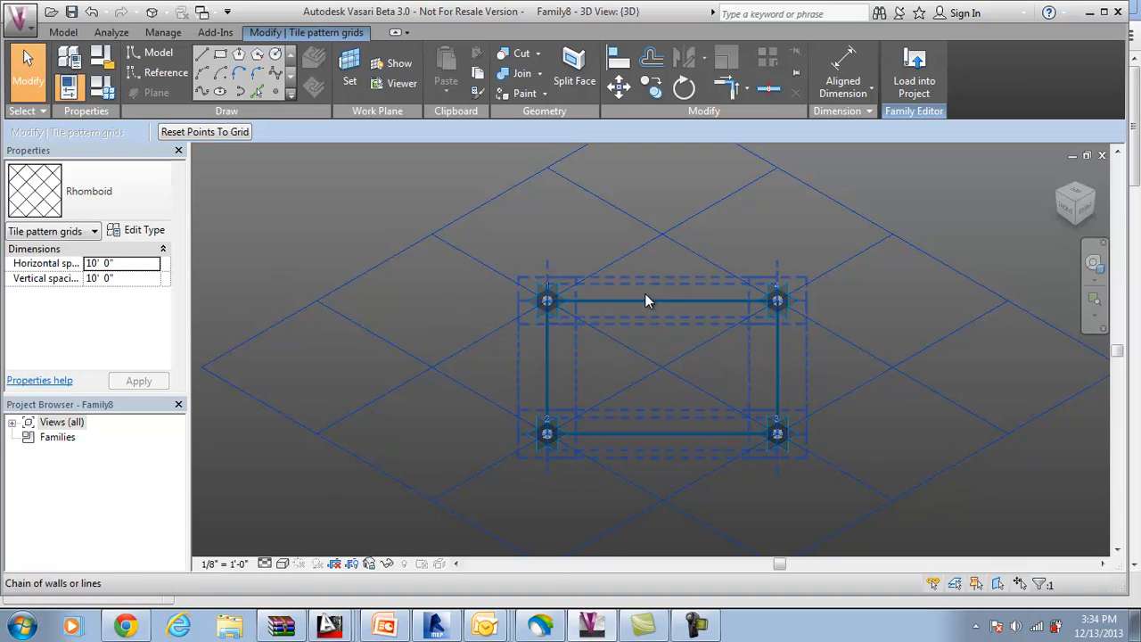
scroll(664, 325, up, 1)
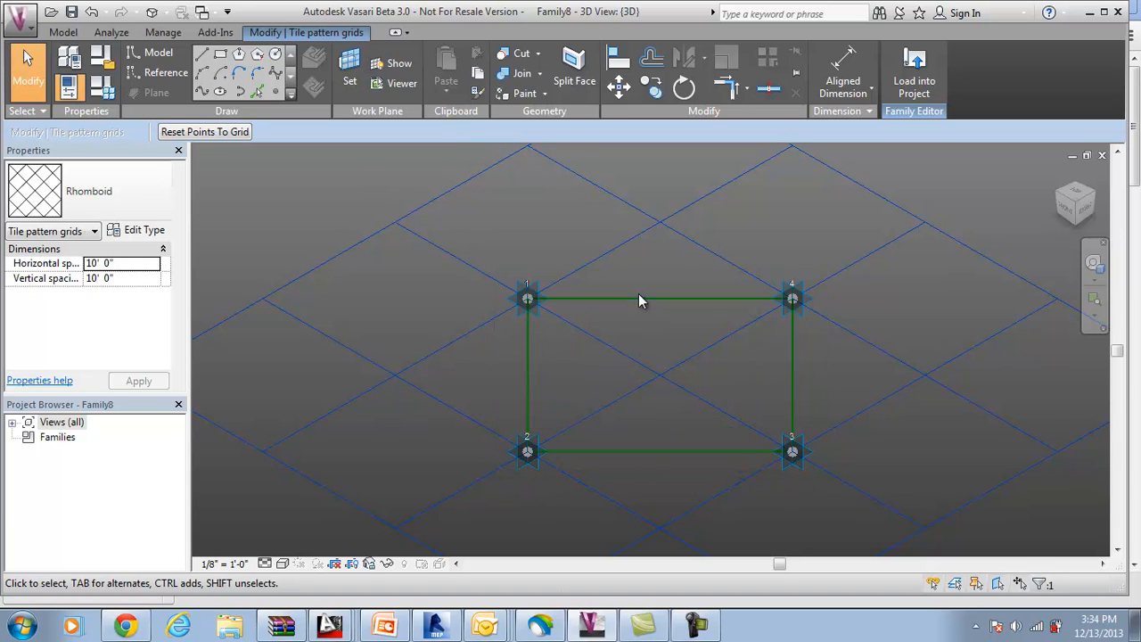
key(Tab)
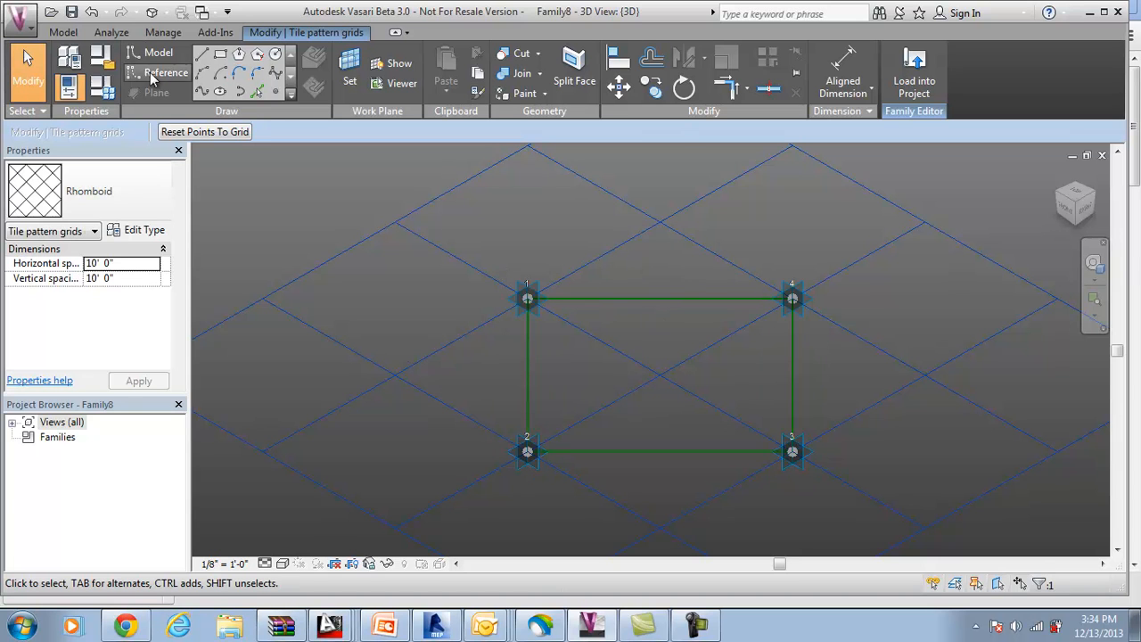
click(275, 92)
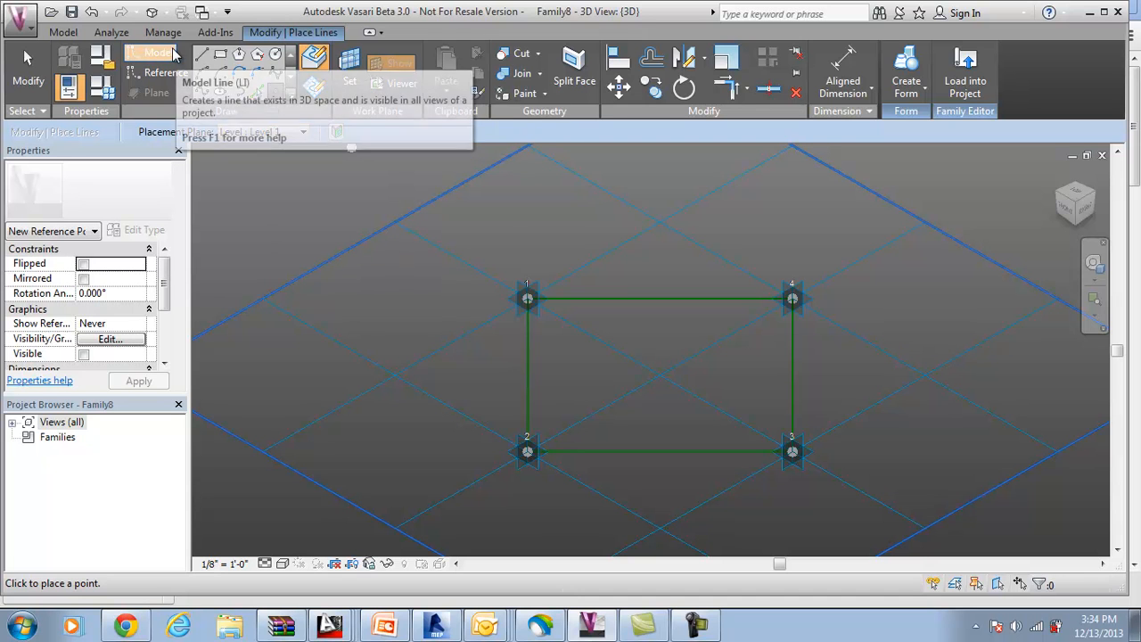
click(631, 299)
key(Escape)
key(Escape)
scroll(718, 302, up, 3)
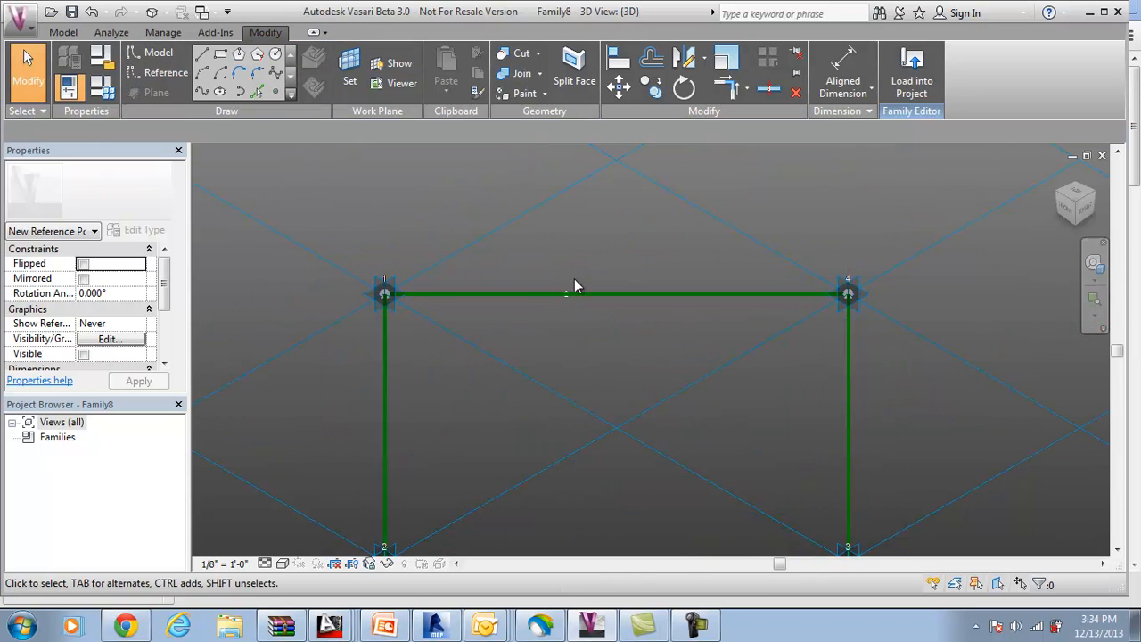
Draw a model-line rectangle about 2'-9" by 1'-11" around the new reference point, on that point's work plane.
click(567, 296)
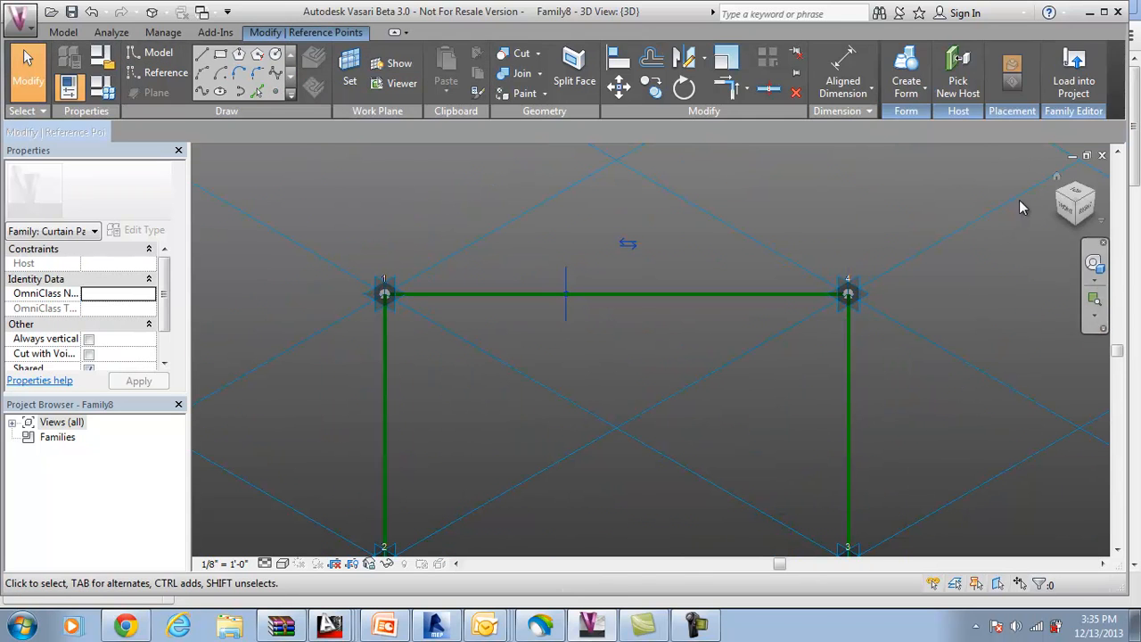
click(1057, 196)
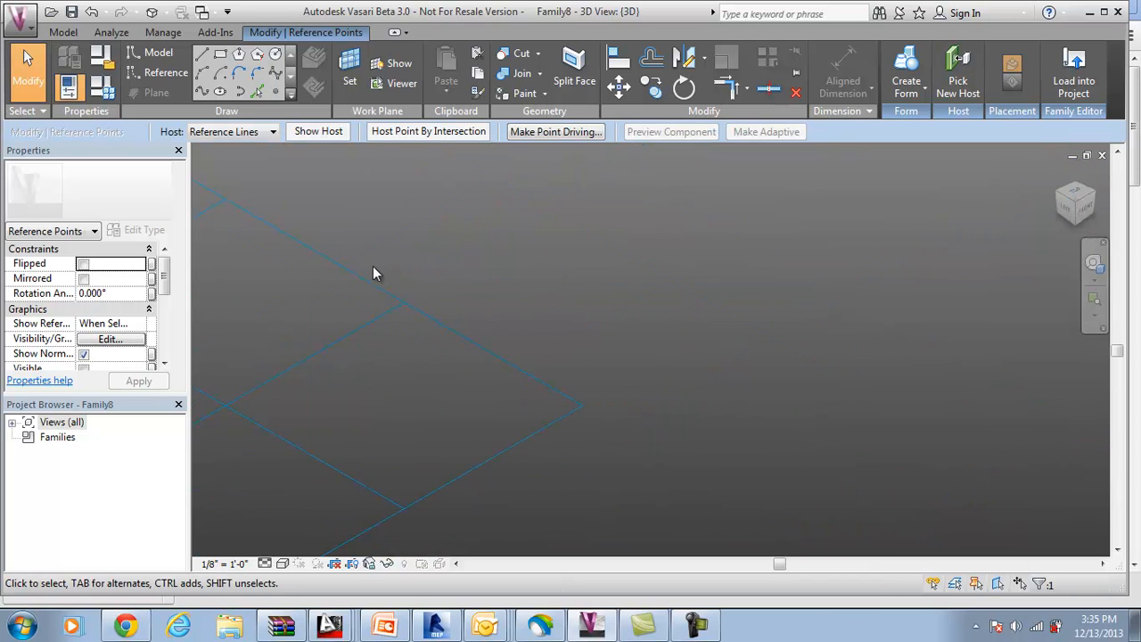
scroll(700, 368, up, 1)
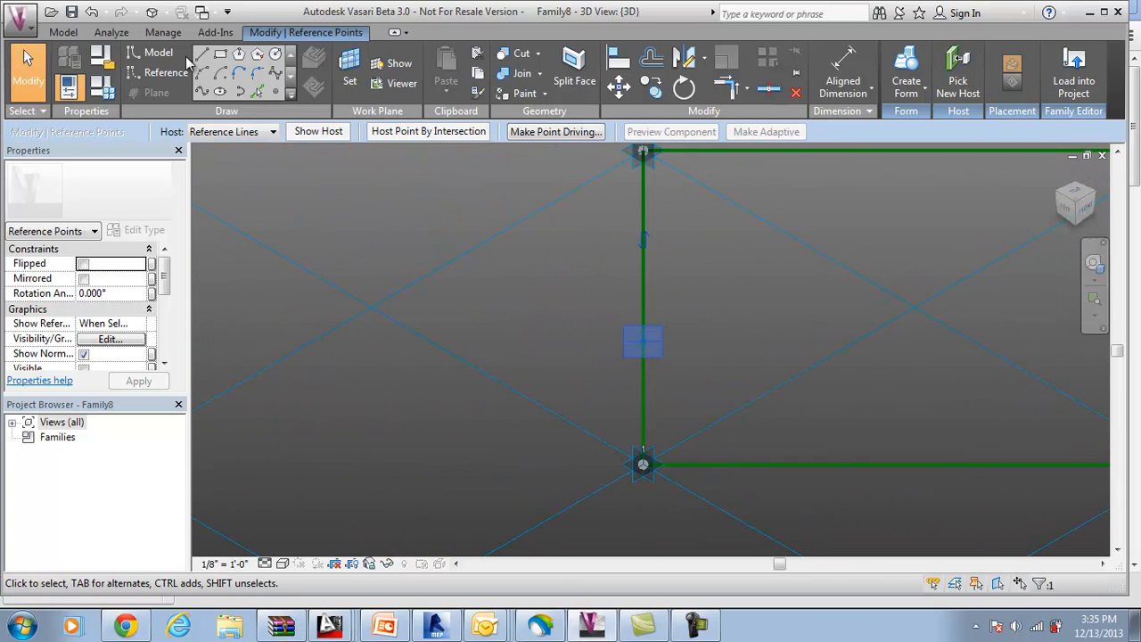
click(221, 55)
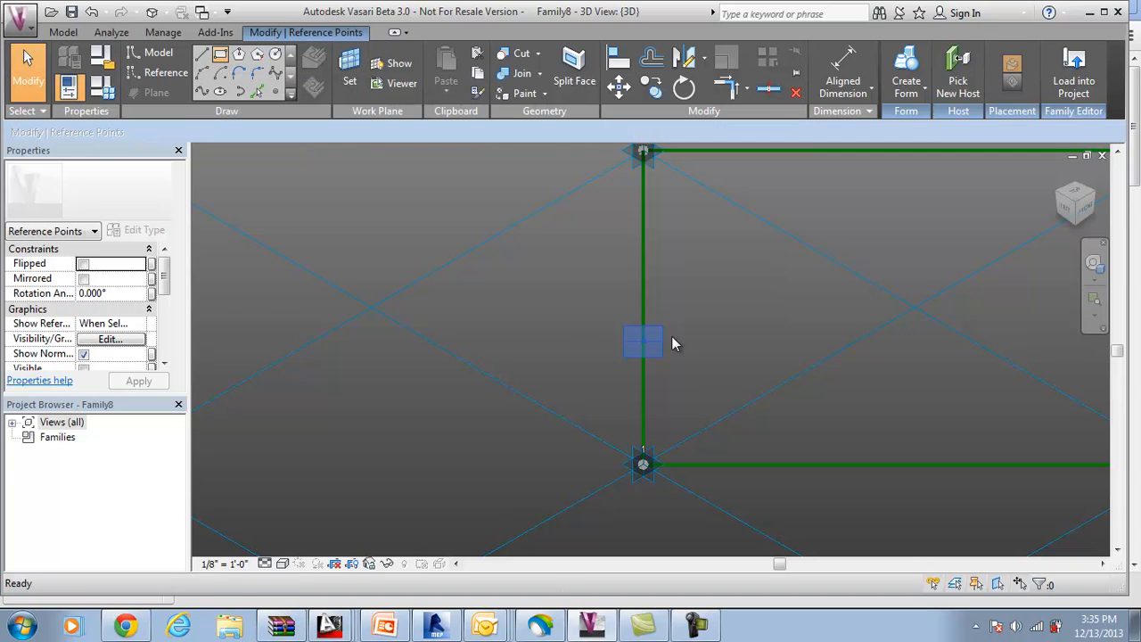
click(588, 308)
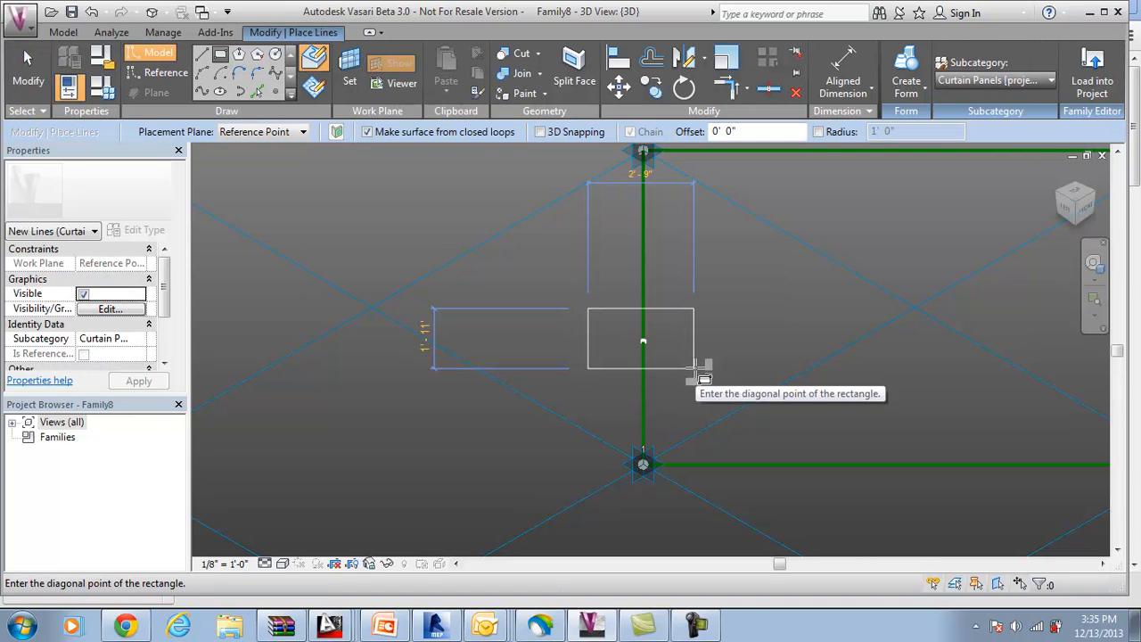
click(693, 368)
scroll(458, 305, down, 3)
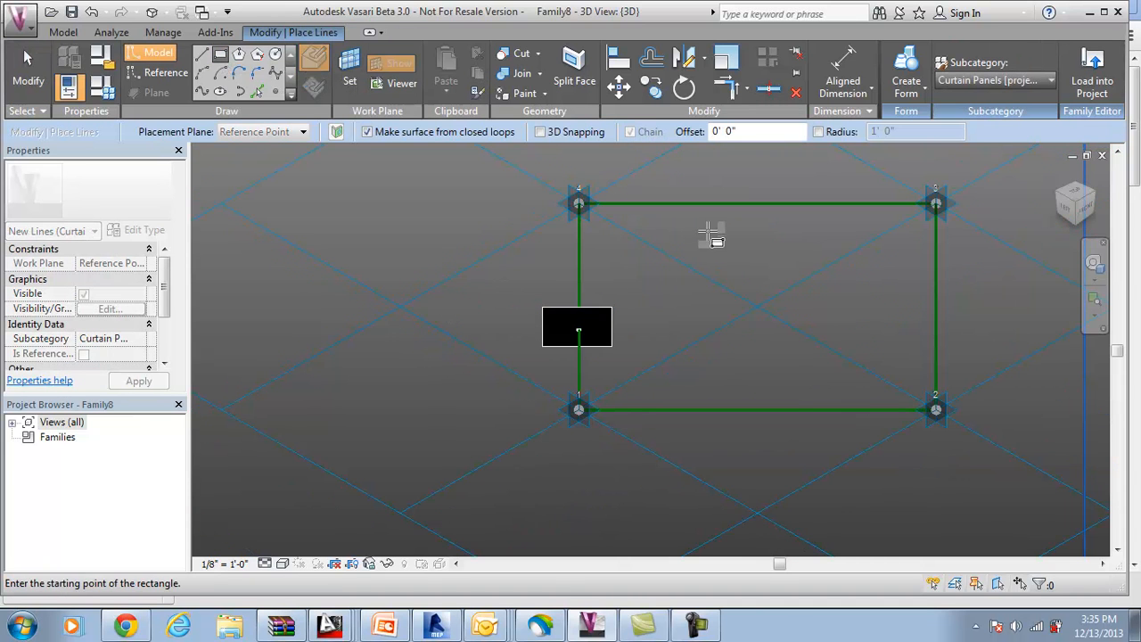
click(13, 89)
Move the rectangle's left edge inward, narrowing the profile to about 1'-11".
scroll(563, 316, up, 4)
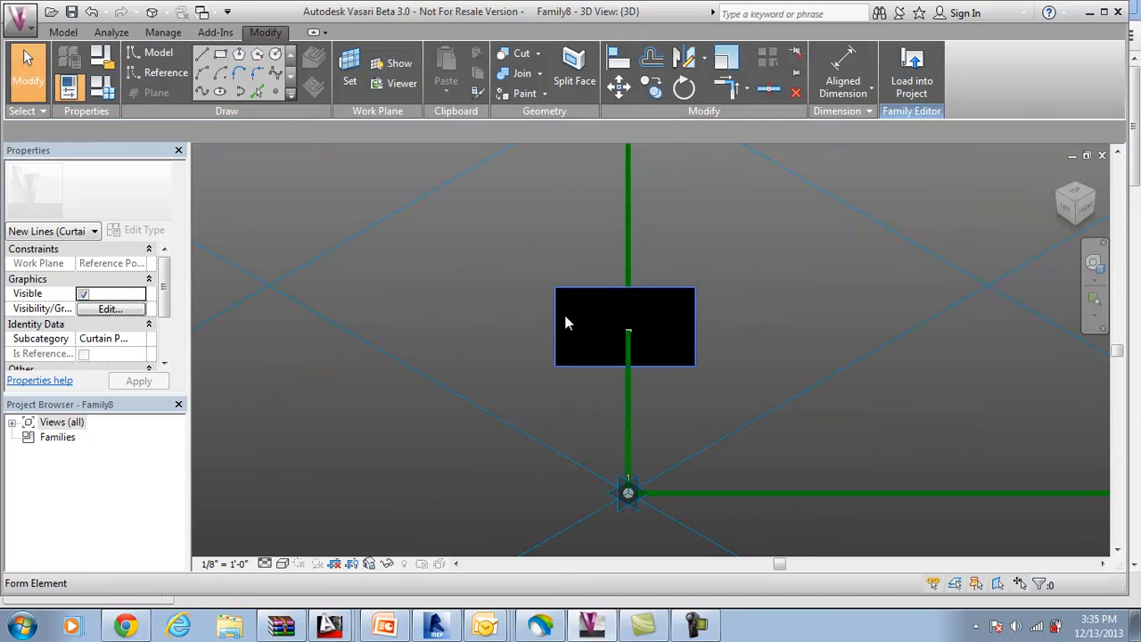
click(555, 323)
drag(541, 331, 577, 322)
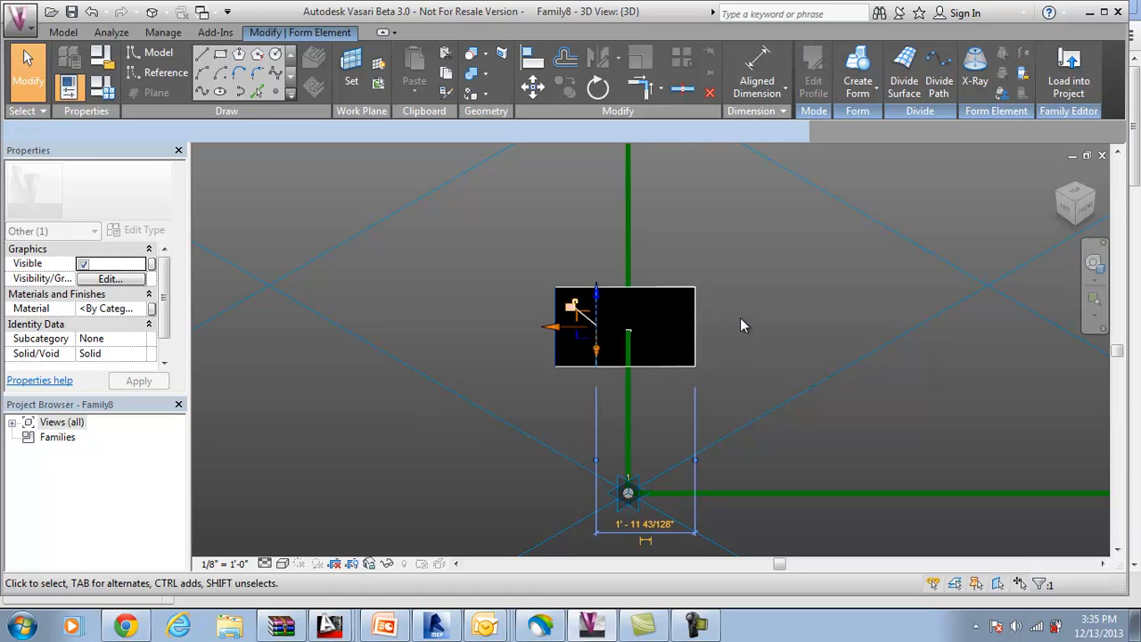
key(Escape)
Try to move the rectangle's upper edge inward, and undo that move.
click(675, 298)
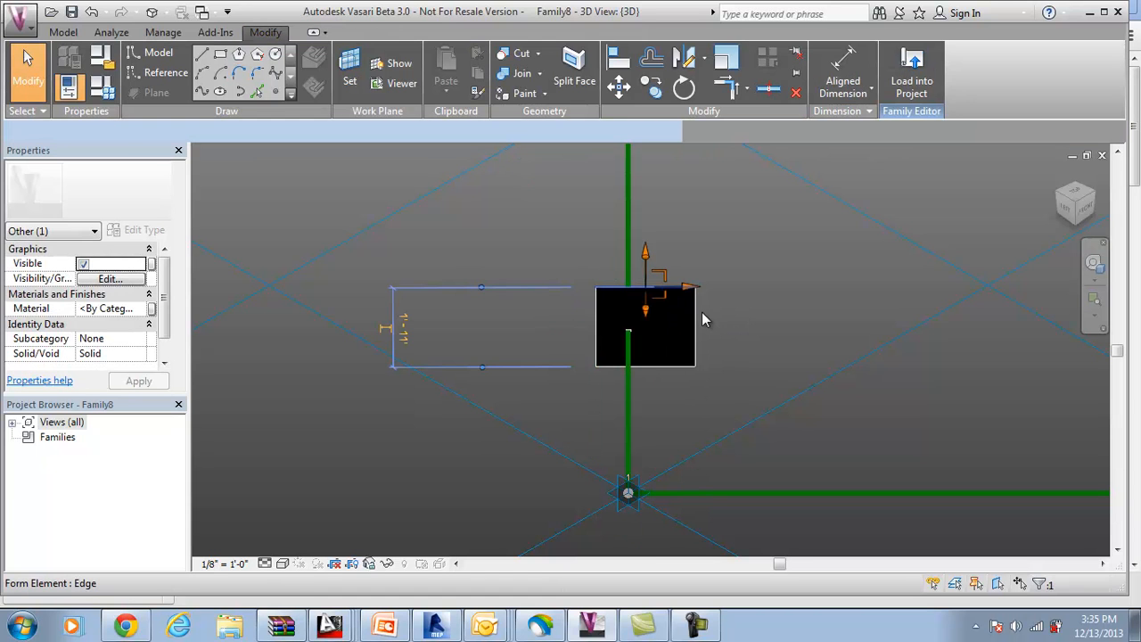
drag(647, 255, 747, 272)
click(945, 371)
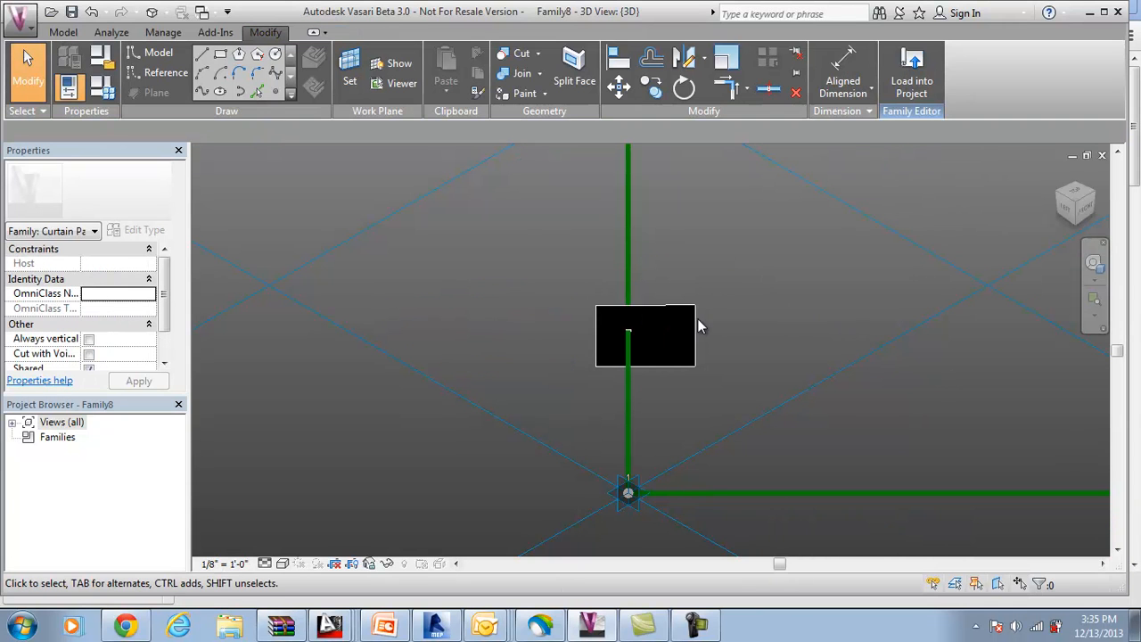
key(ctrl+z)
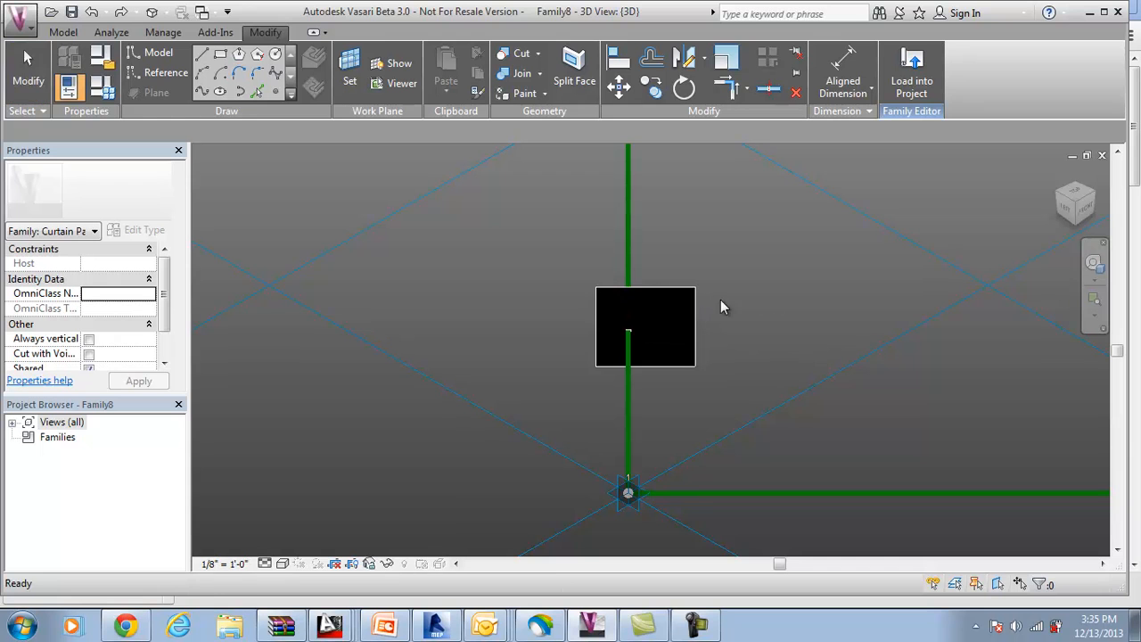
Set the rectangle's width to 1' by moving its right edge.
click(694, 308)
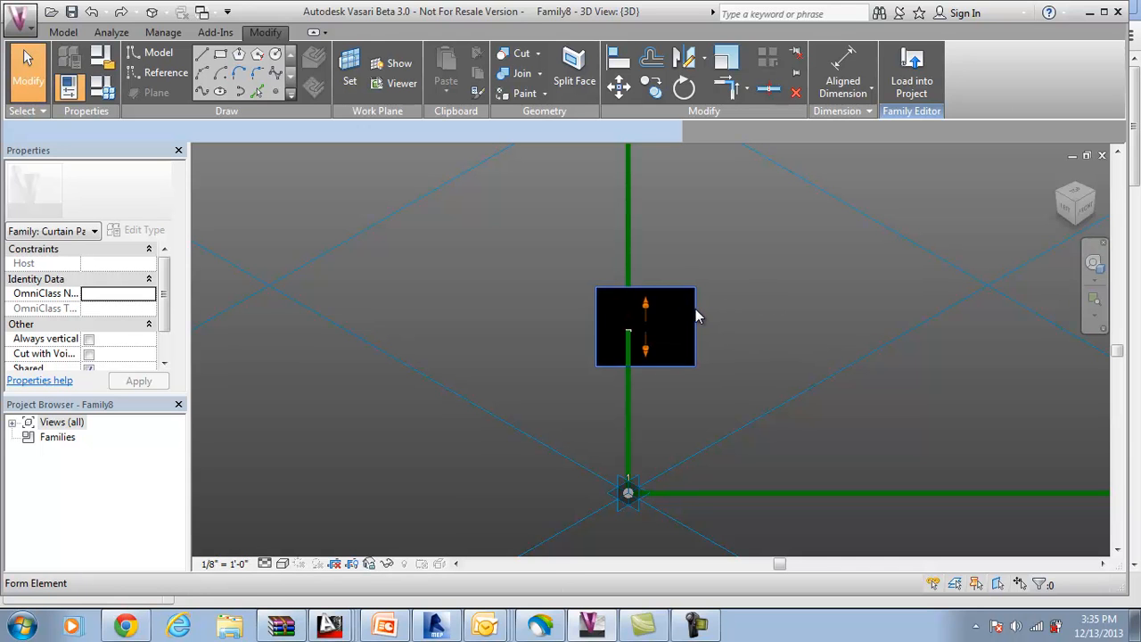
click(730, 301)
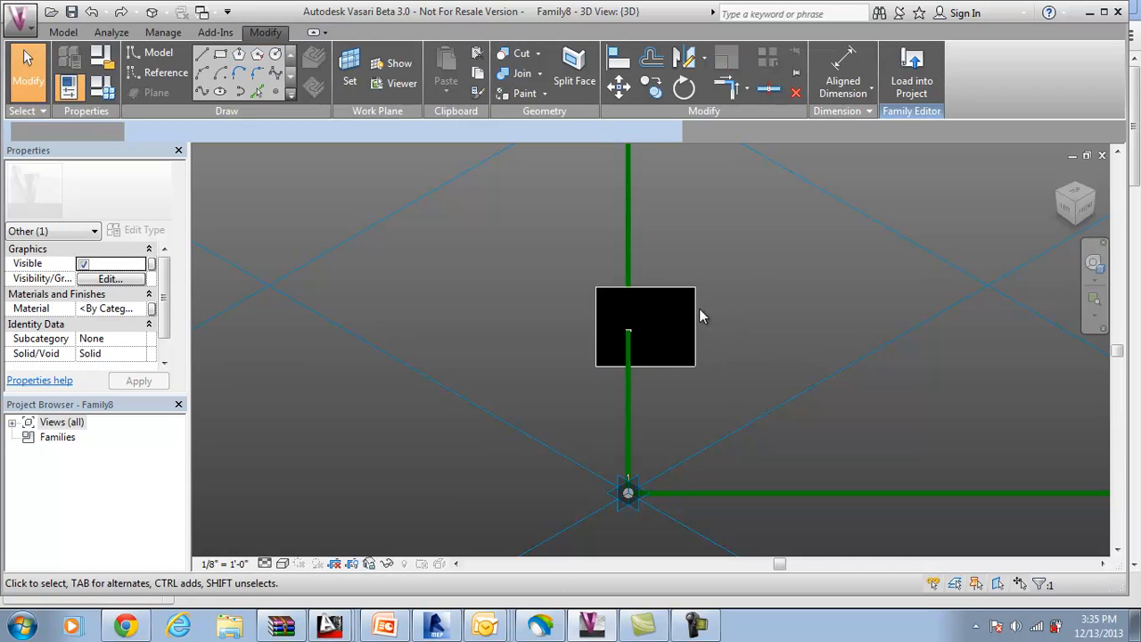
click(696, 352)
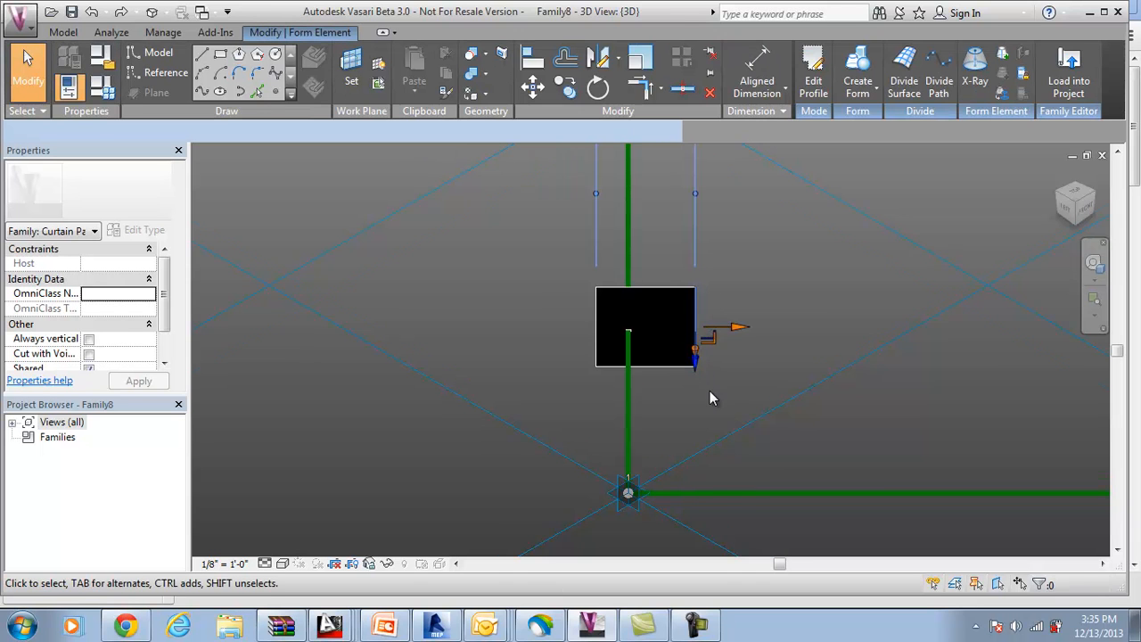
scroll(709, 390, down, 1)
click(665, 176)
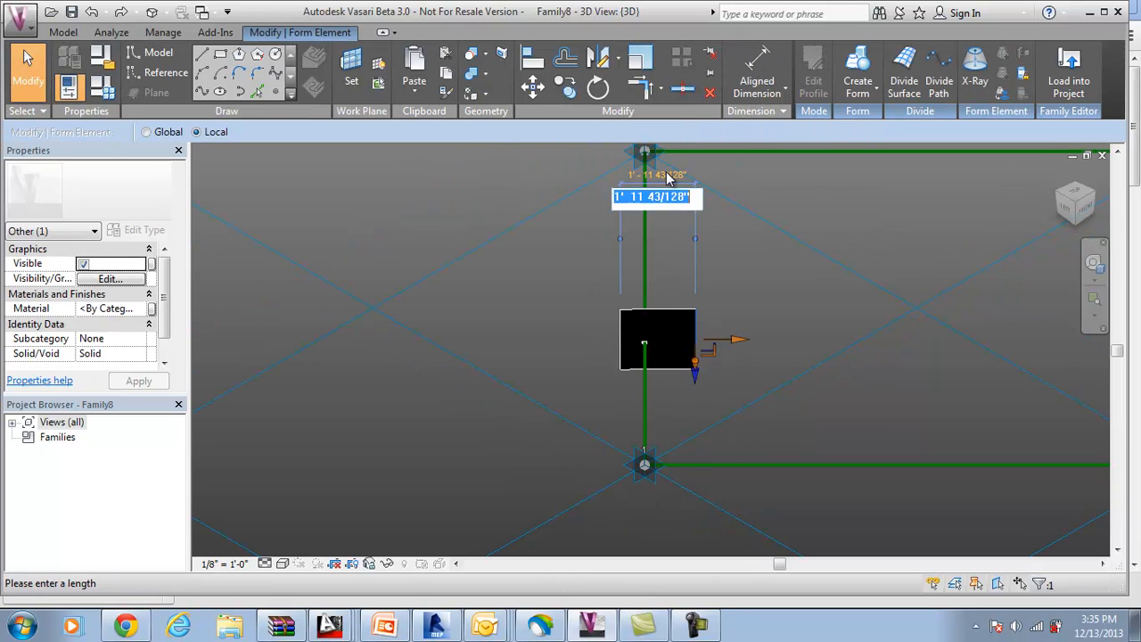
text(1')
key(Return)
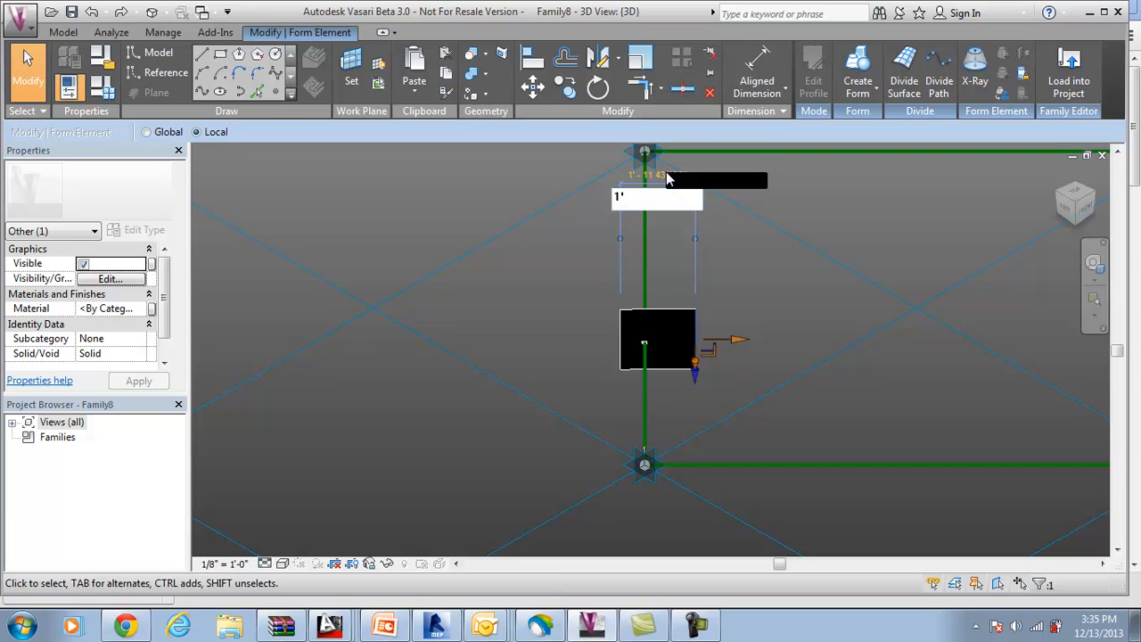
click(698, 252)
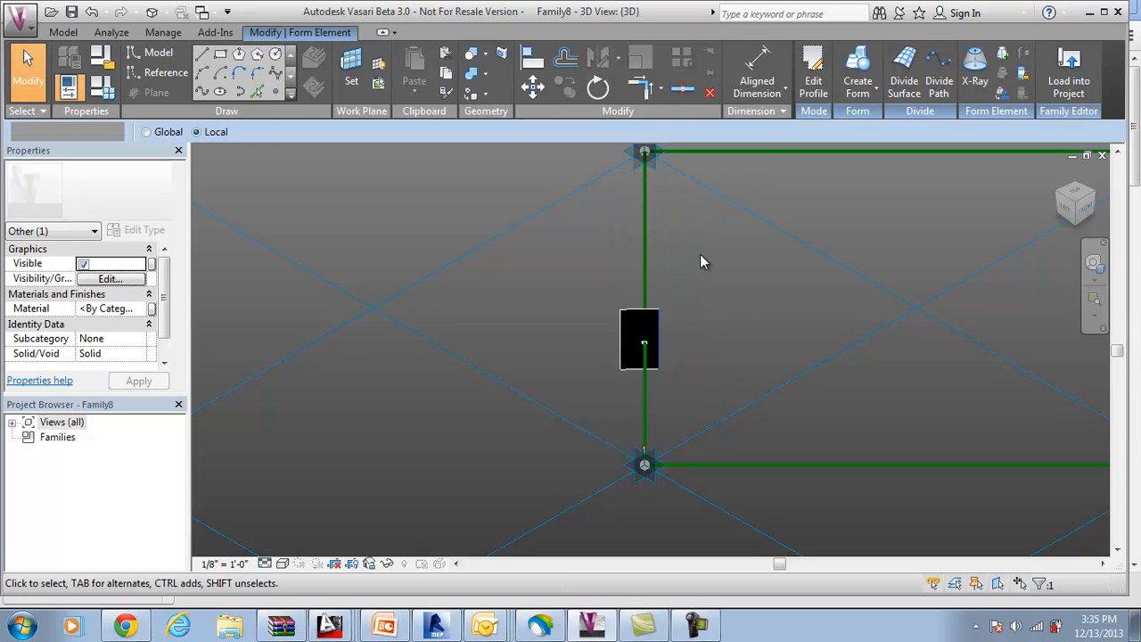
Try to create a solid form from the narrowed rectangular profile on the panel's reference line.
click(651, 272)
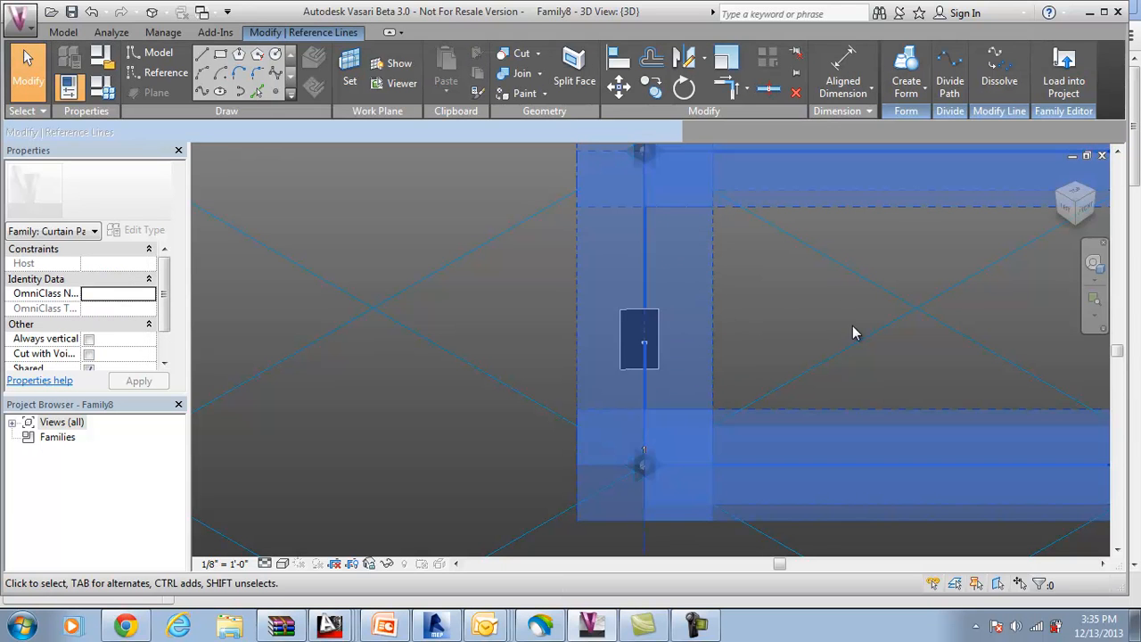
click(649, 318)
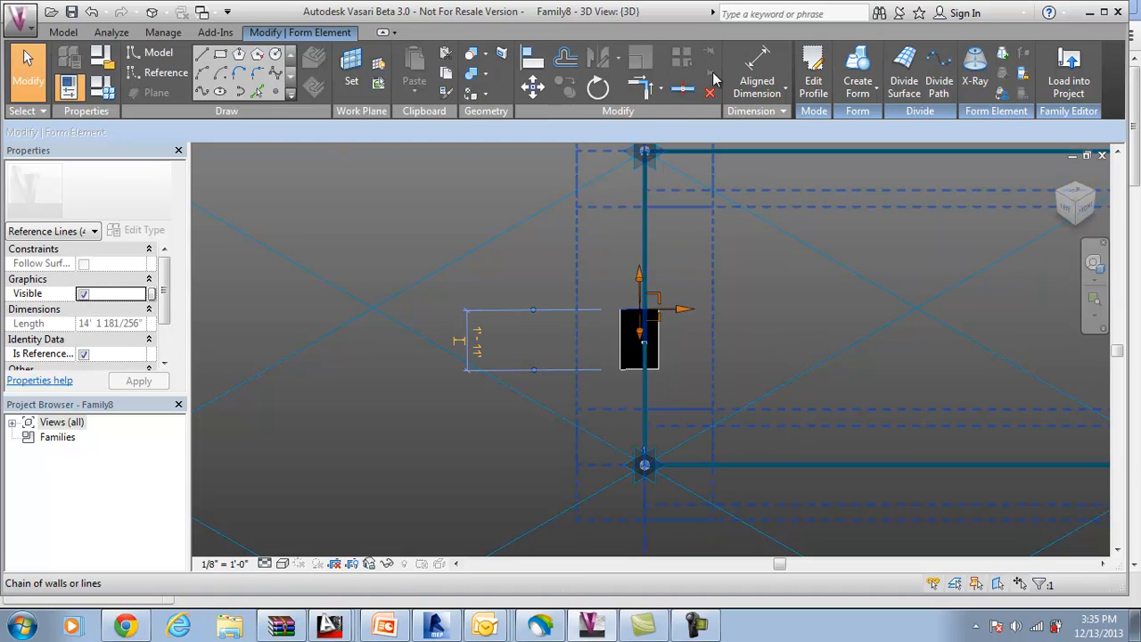
click(858, 86)
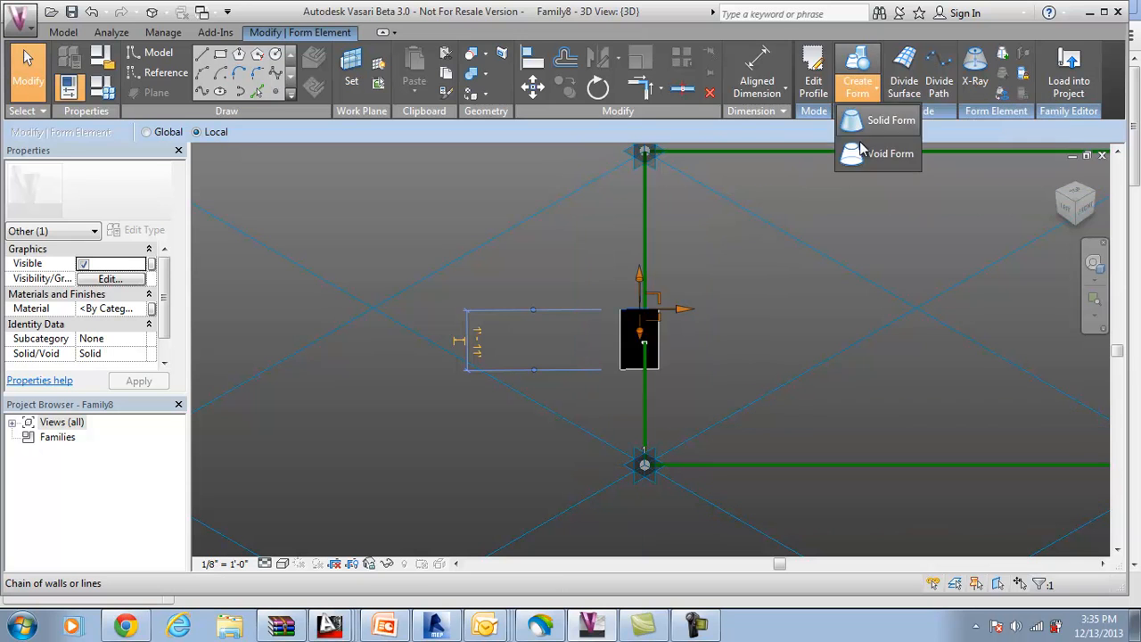
click(871, 132)
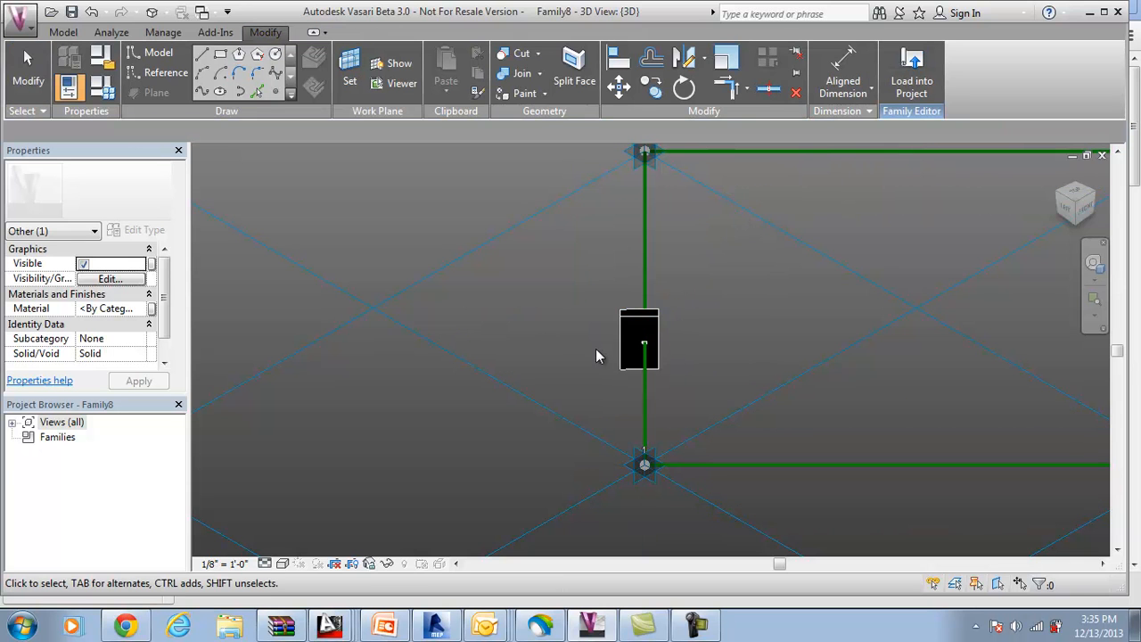
click(716, 354)
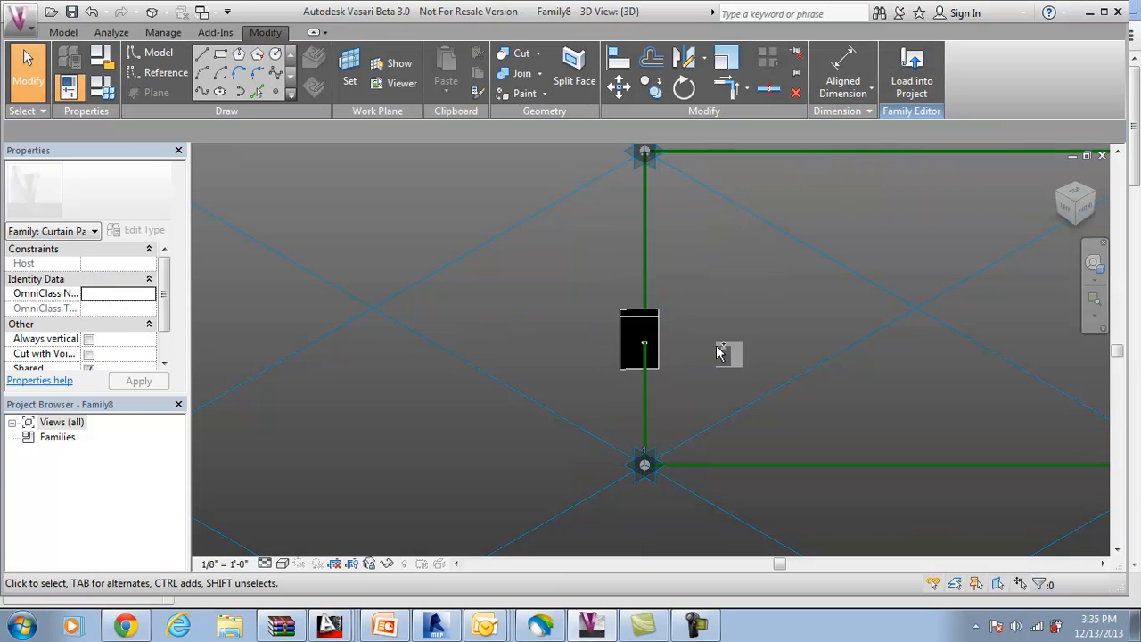
Try to create a solid form from the loop of reference lines using the flat-surface option, and undo it.
click(654, 309)
drag(588, 285, 694, 386)
click(644, 241)
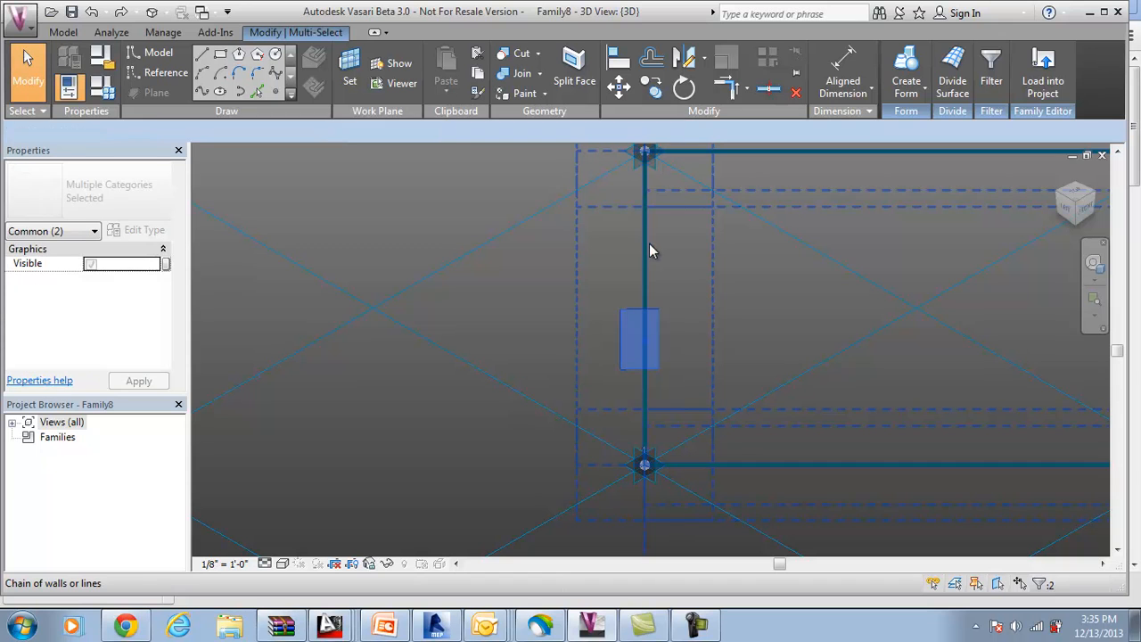
click(662, 344)
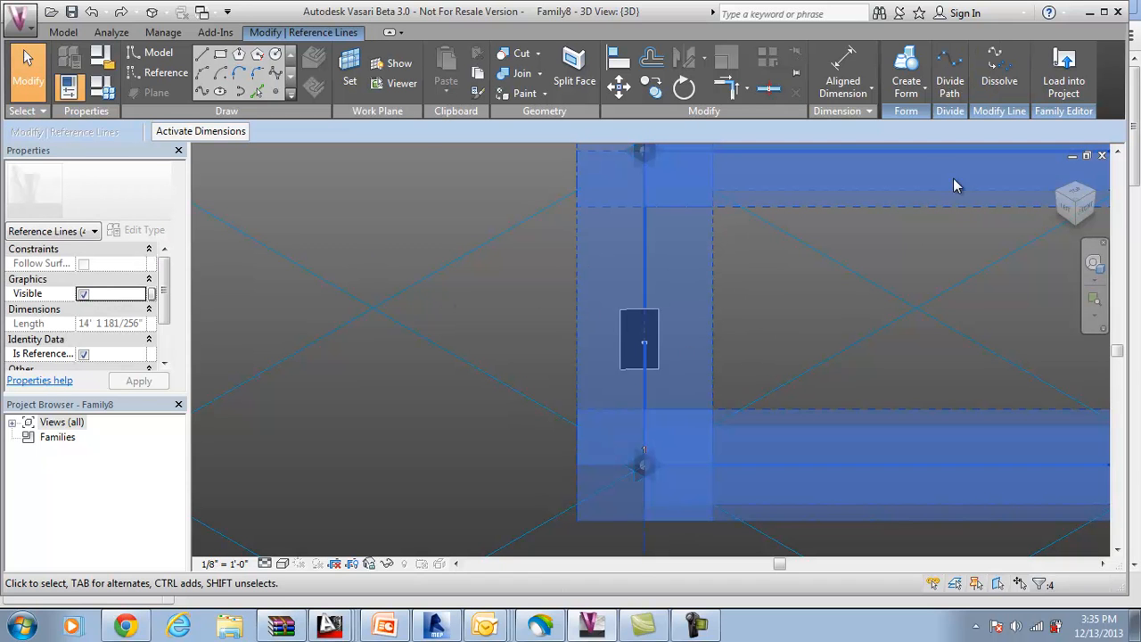
click(895, 93)
click(937, 116)
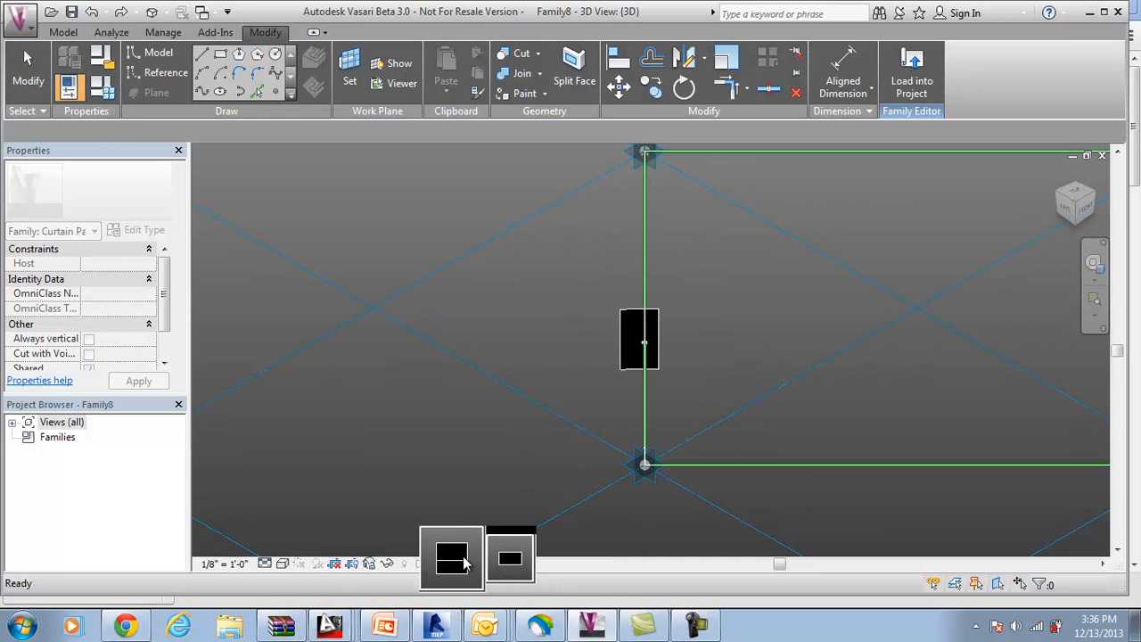
click(497, 558)
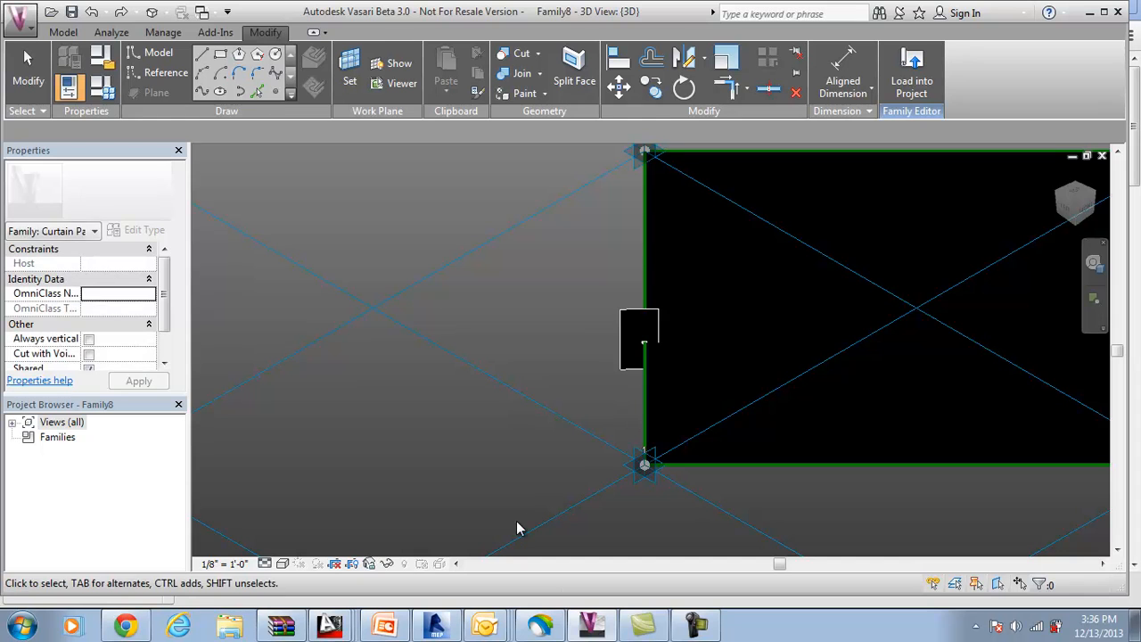
key(ctrl+z)
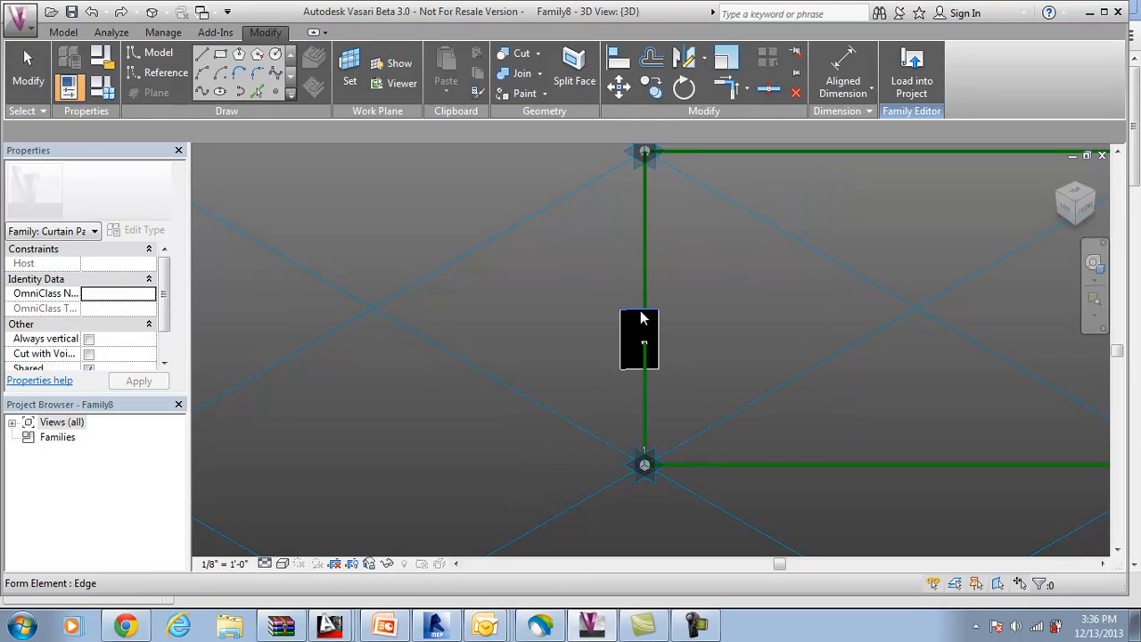
Try to create a solid form from the rectangle, its reference point and the reference-line chain together, and undo it.
key(Escape)
drag(583, 291, 698, 397)
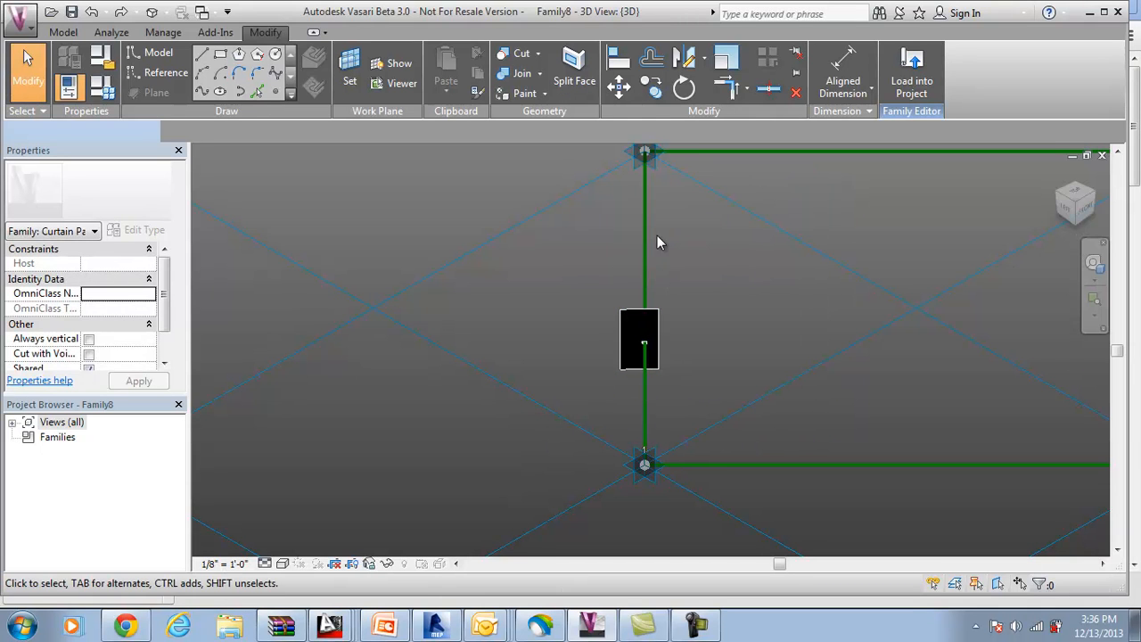
key(Tab)
click(651, 262)
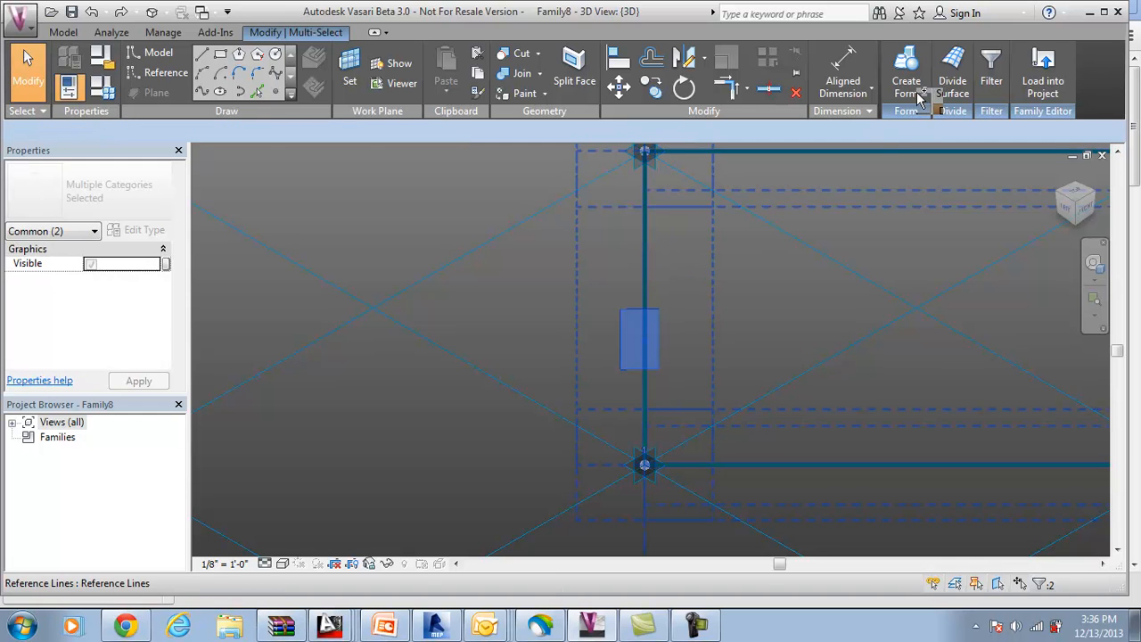
click(918, 89)
click(932, 120)
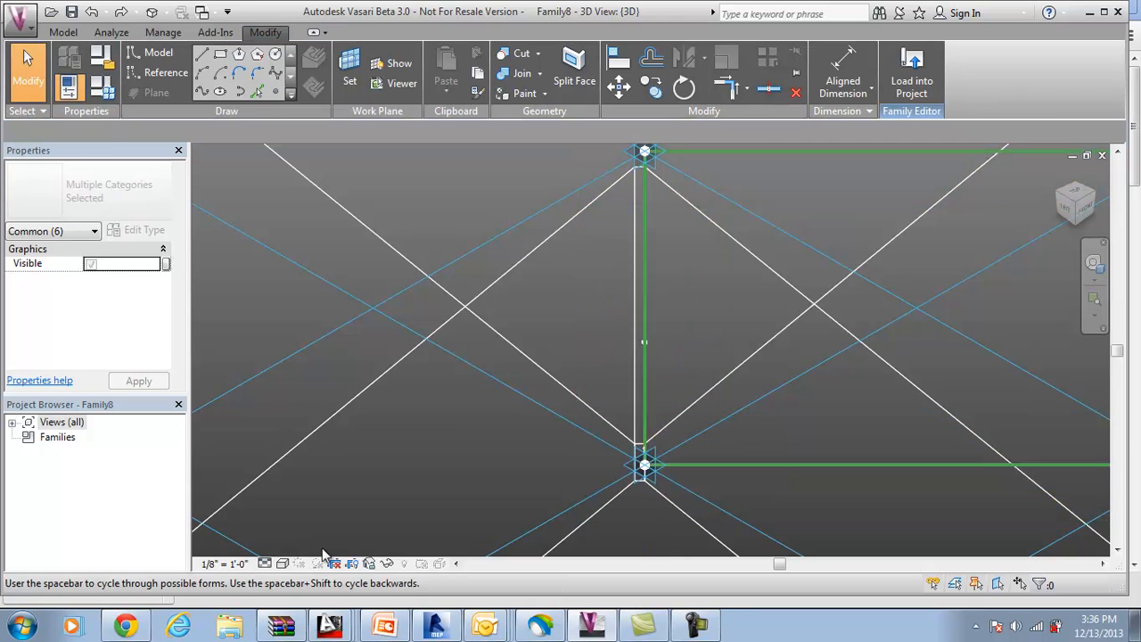
scroll(542, 428, down, 5)
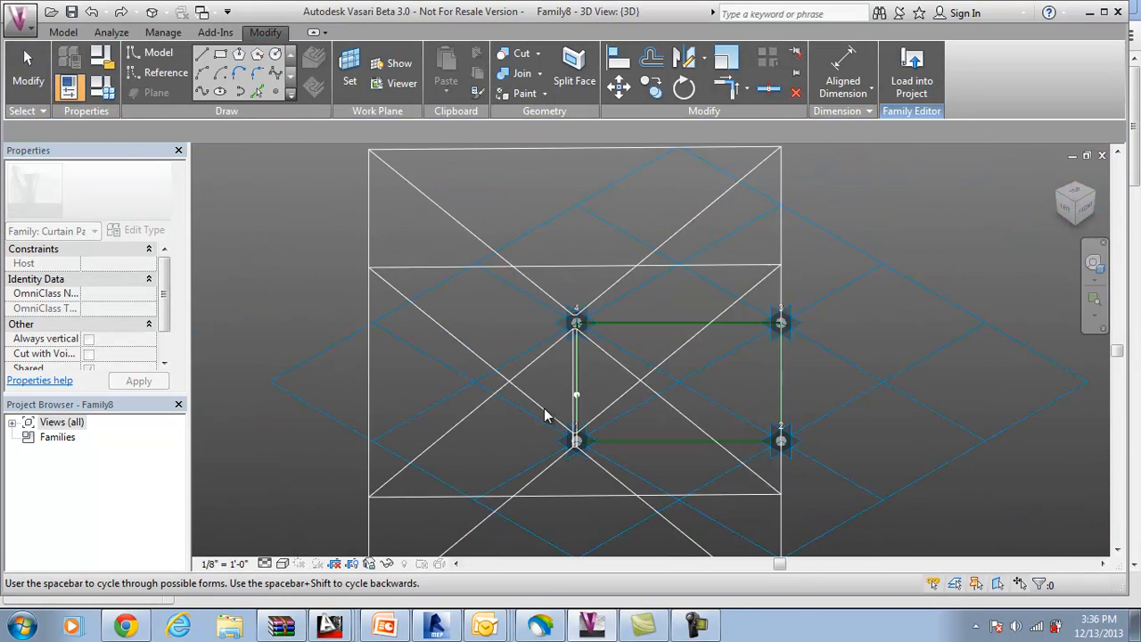
key(ctrl+z)
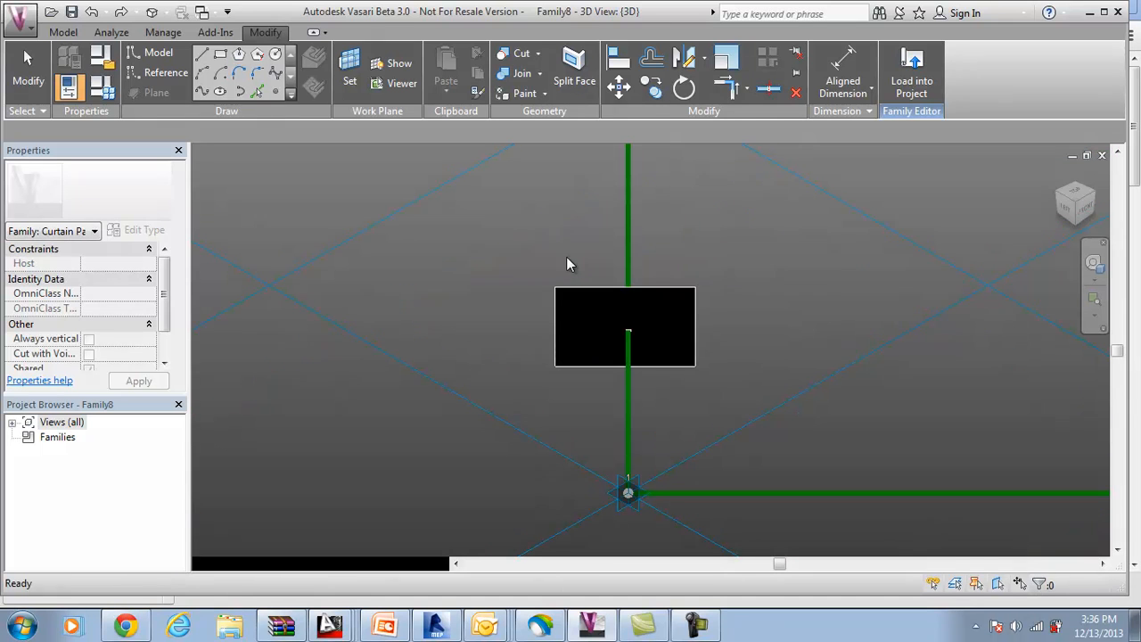
Undo back past the old profile and draw a new model-line rectangle around the reference point on that point's work plane.
key(ctrl+z)
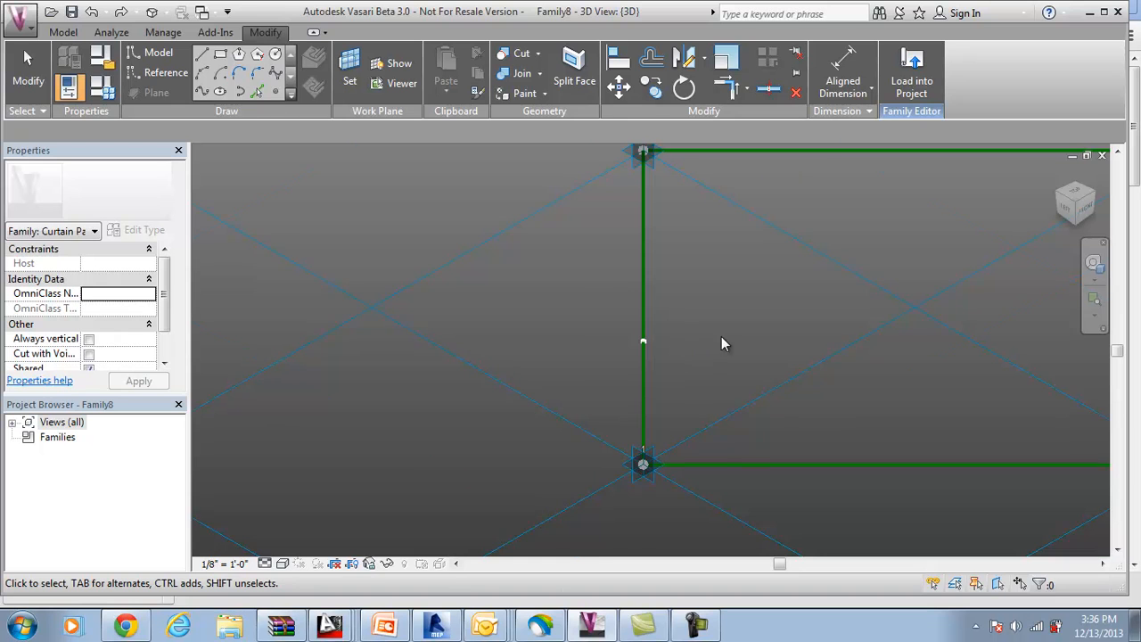
scroll(721, 343, up, 2)
click(223, 57)
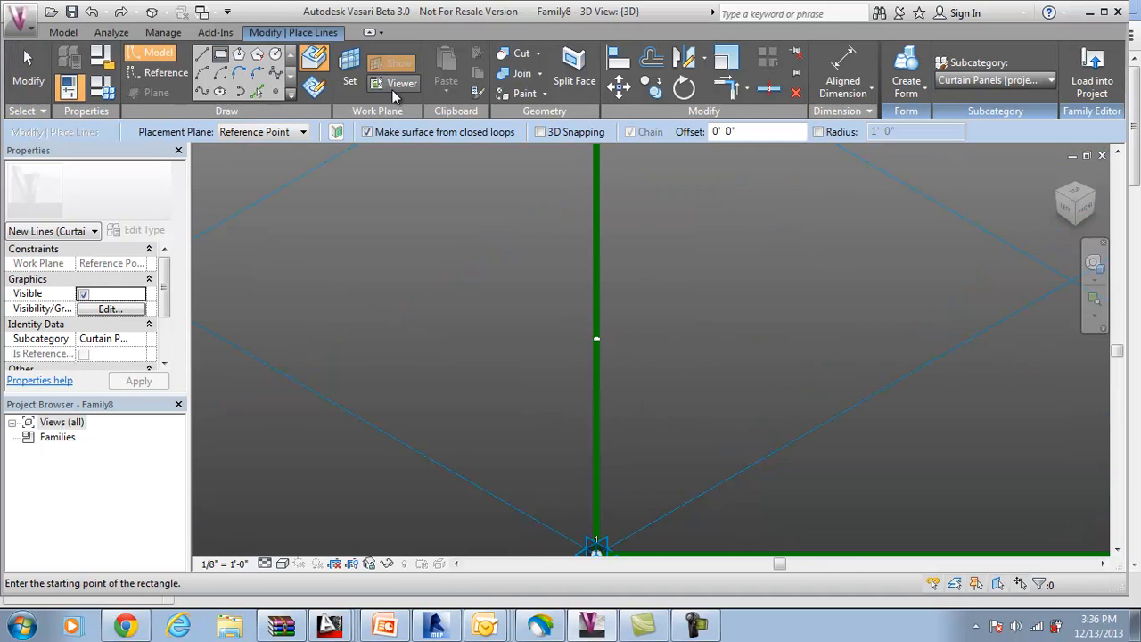
click(350, 71)
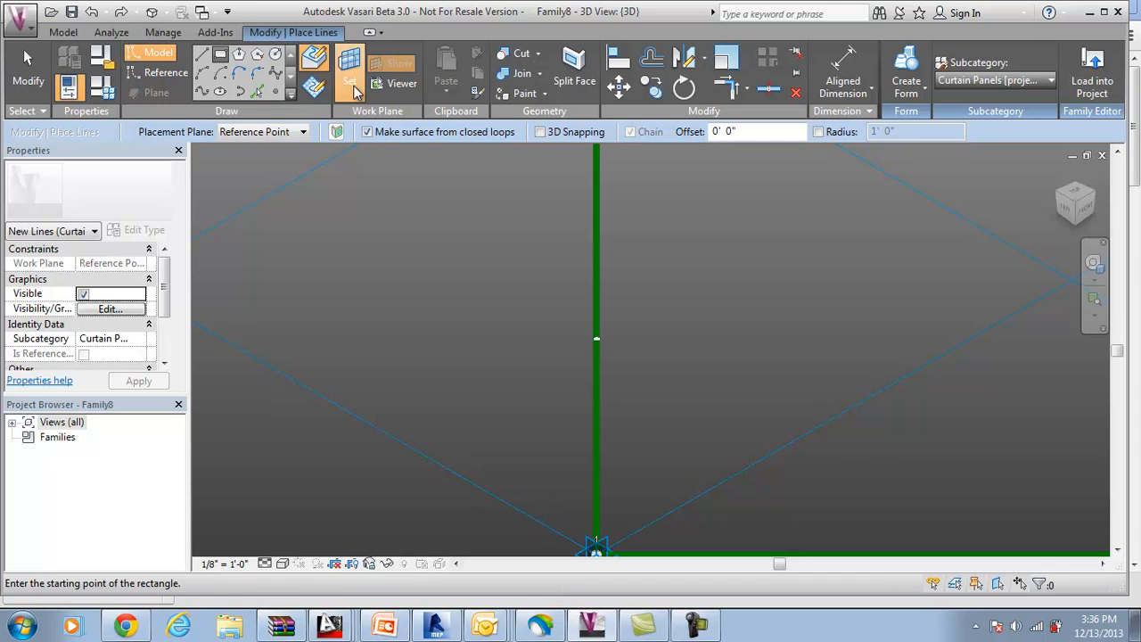
key(Escape)
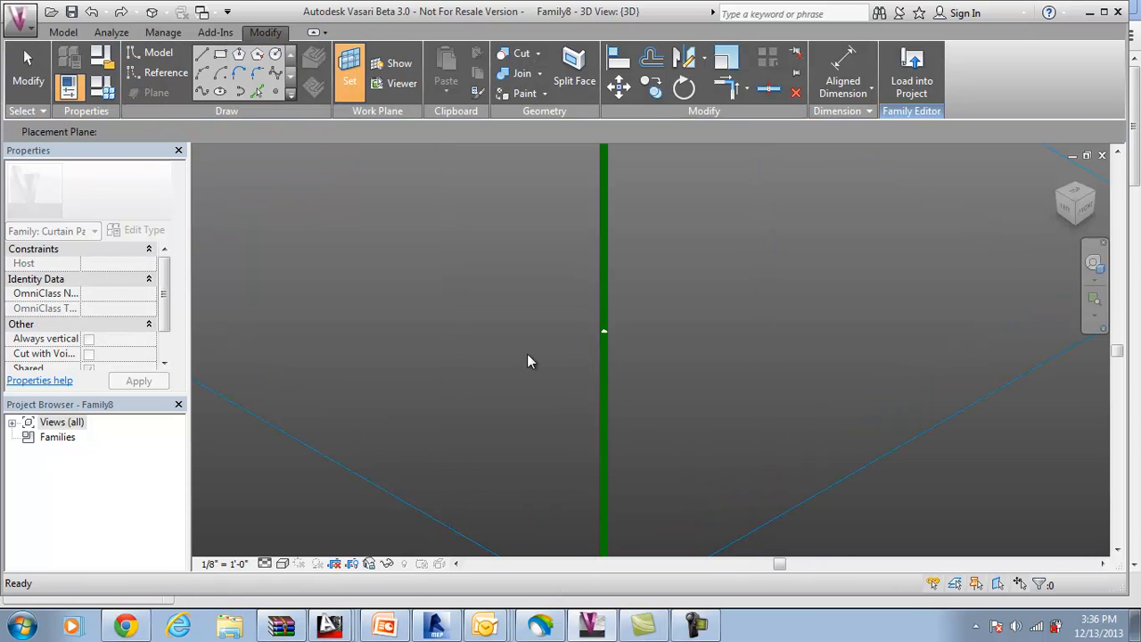
click(220, 53)
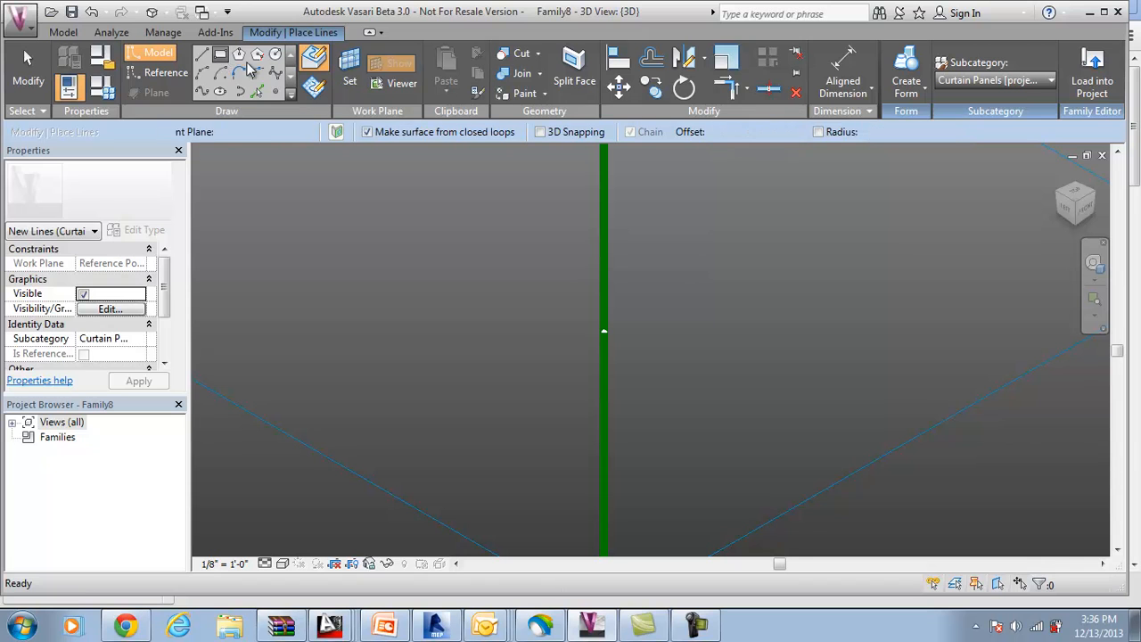
click(533, 300)
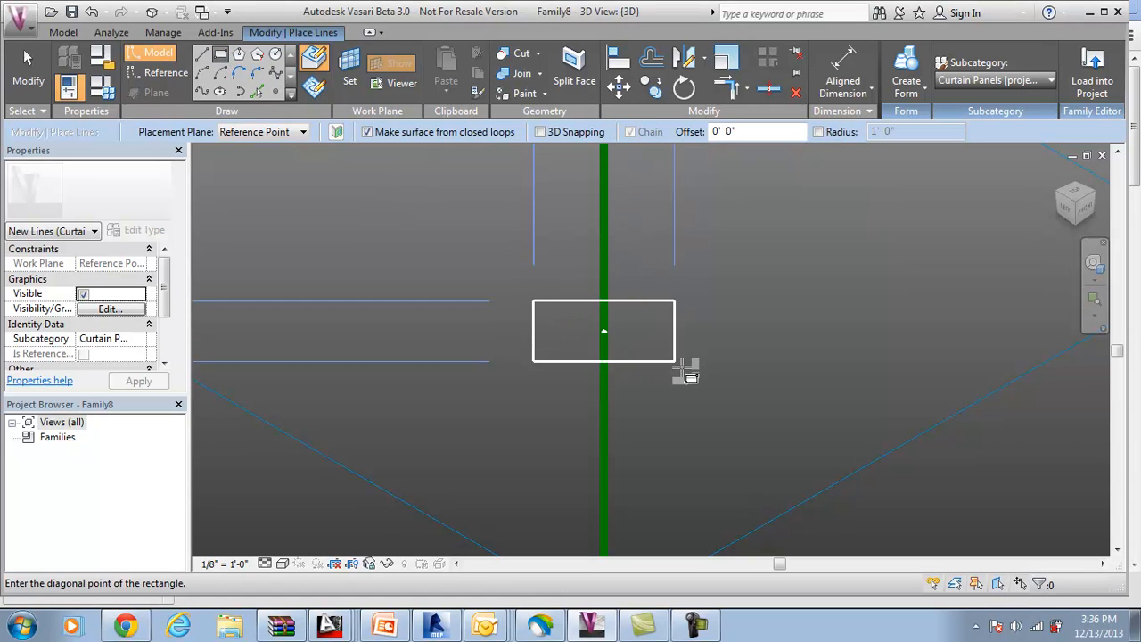
click(683, 367)
key(Escape)
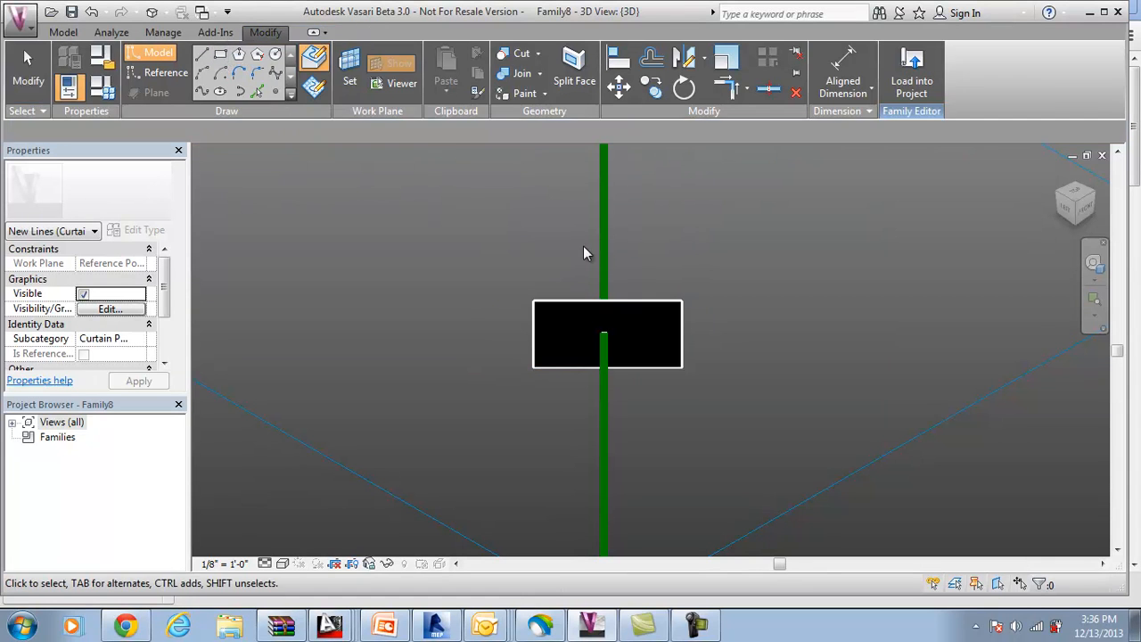
key(Escape)
Try to create a solid form from the redrawn rectangle and the reference lines, inspect it from another side, and undo it.
click(680, 312)
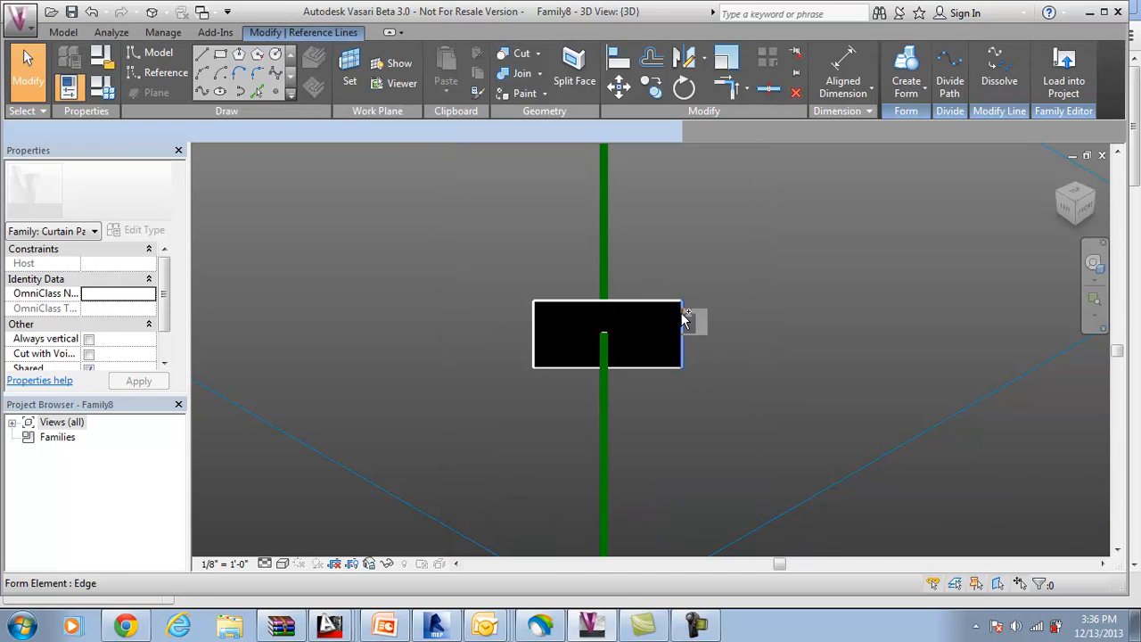
scroll(483, 389, down, 2)
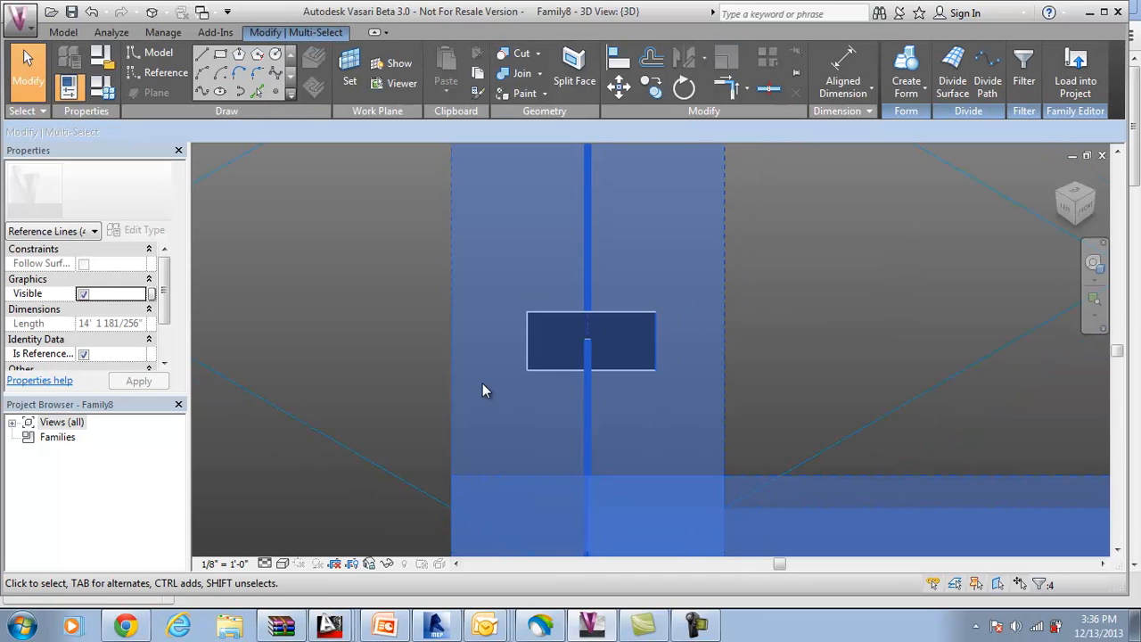
ctrl+click(774, 285)
click(905, 78)
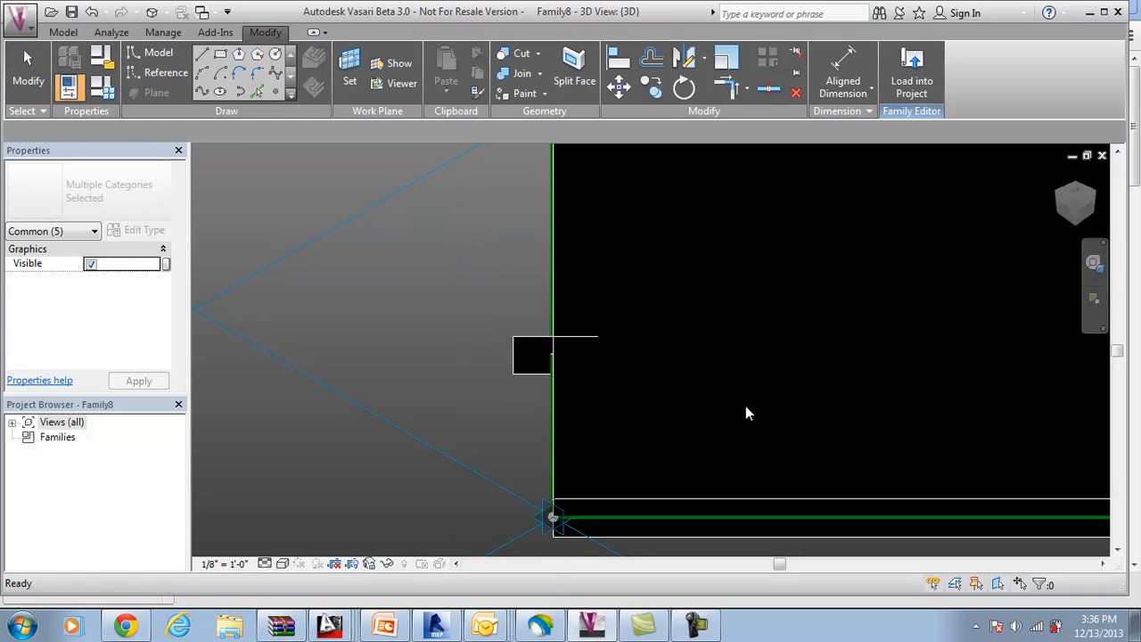
scroll(392, 366, down, 4)
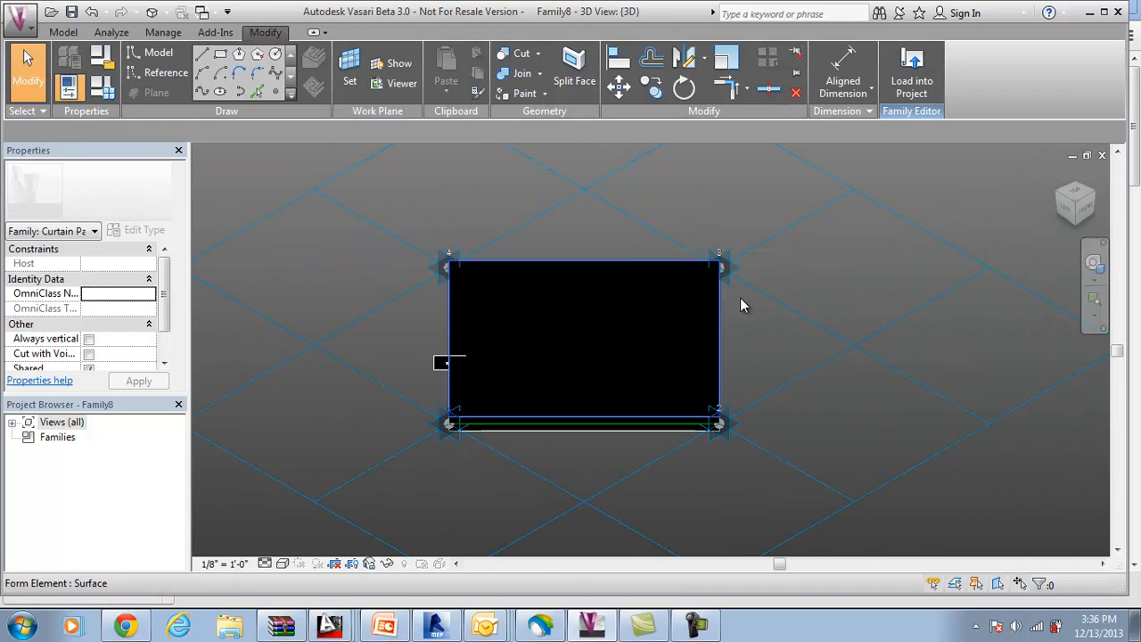
click(1095, 191)
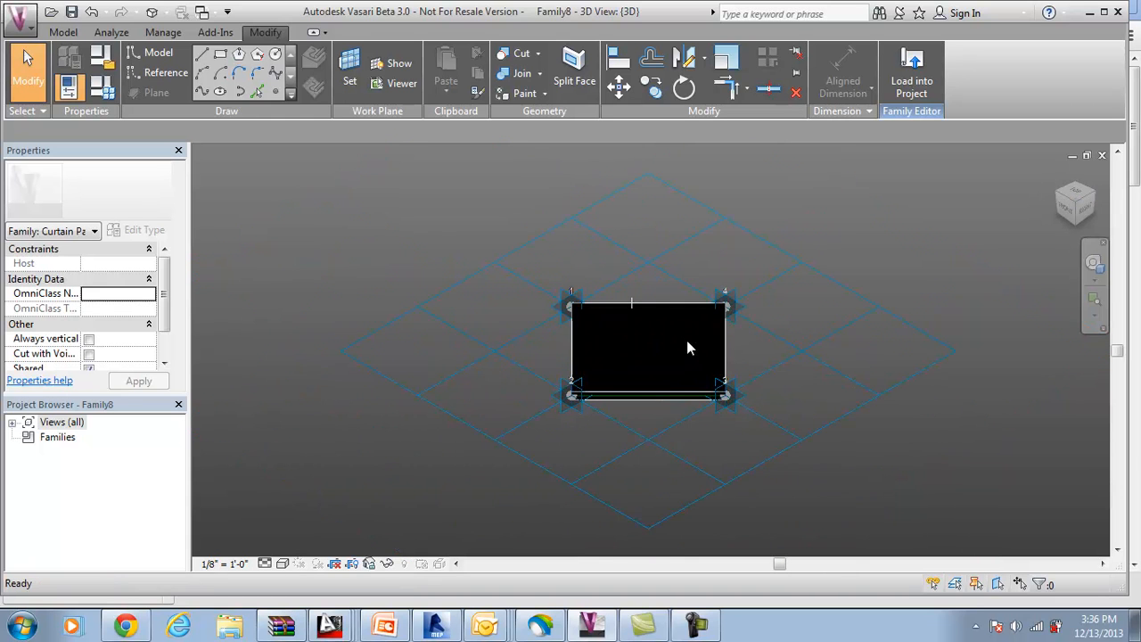
scroll(684, 341, up, 5)
scroll(690, 332, down, 2)
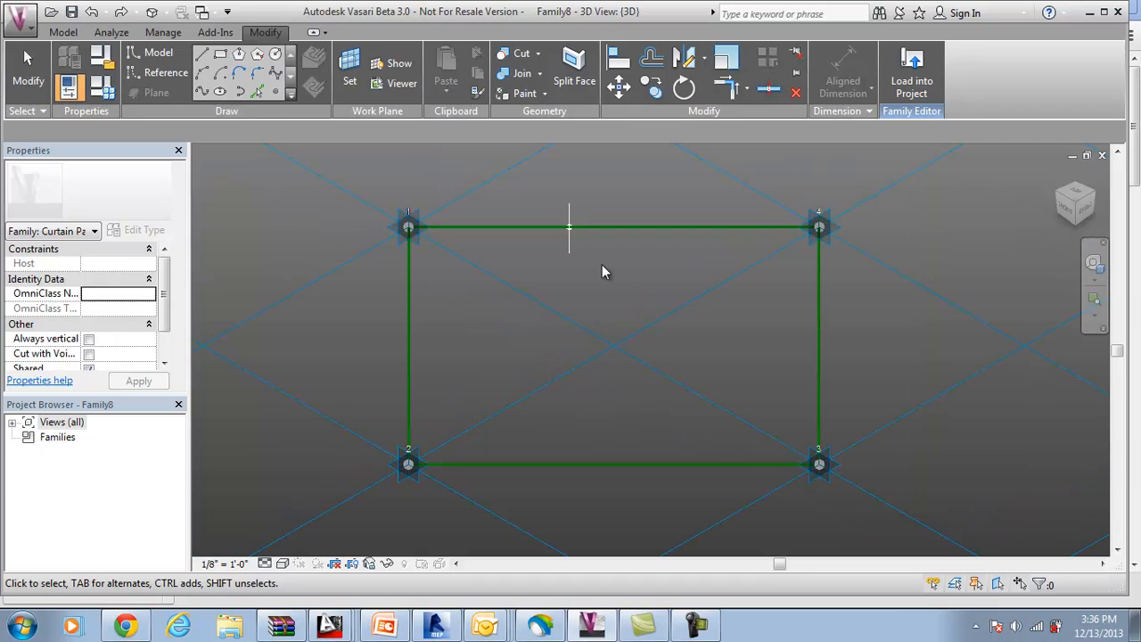
Create a solid form from the whole rectangular profile and the chain of four reference lines, sweeping a frame around the panel.
drag(553, 183, 574, 247)
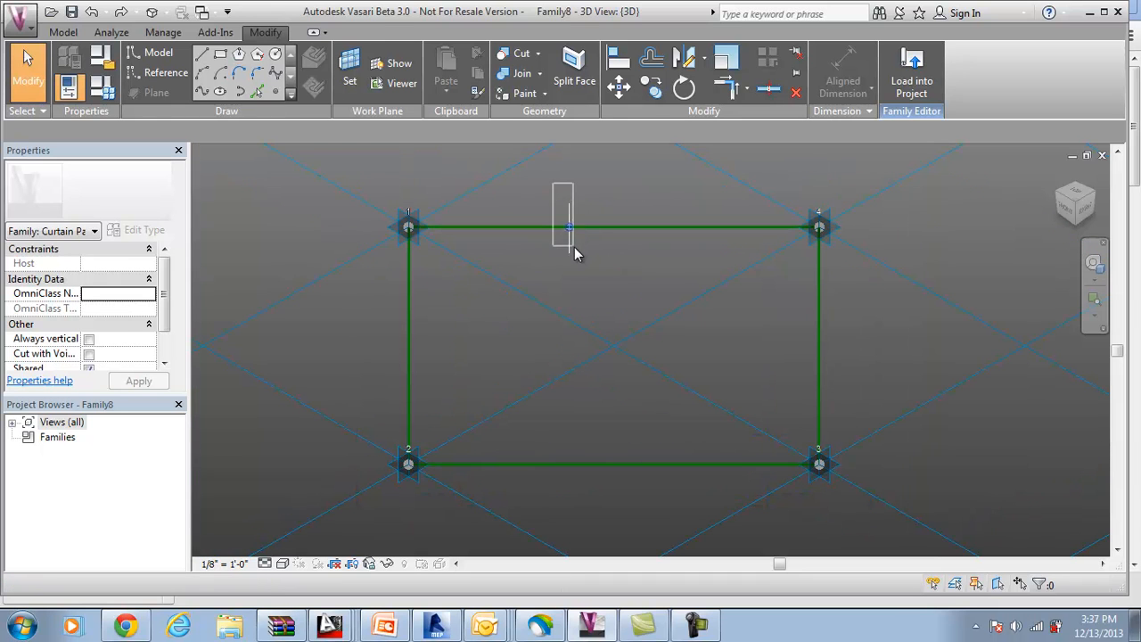
click(1059, 195)
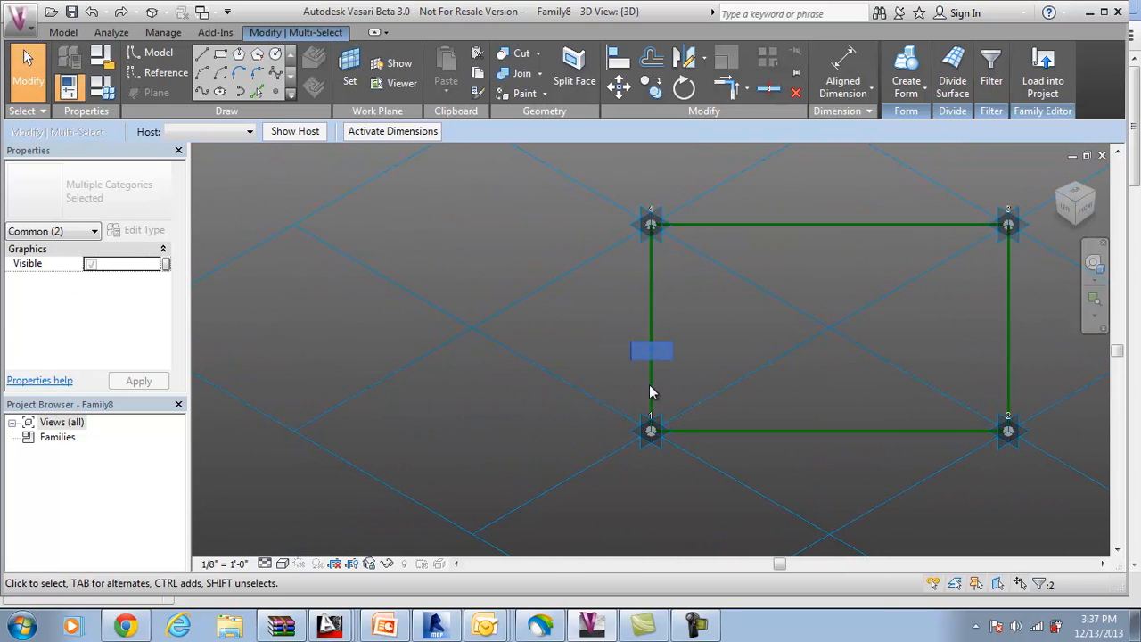
click(631, 368)
scroll(631, 367, up, 2)
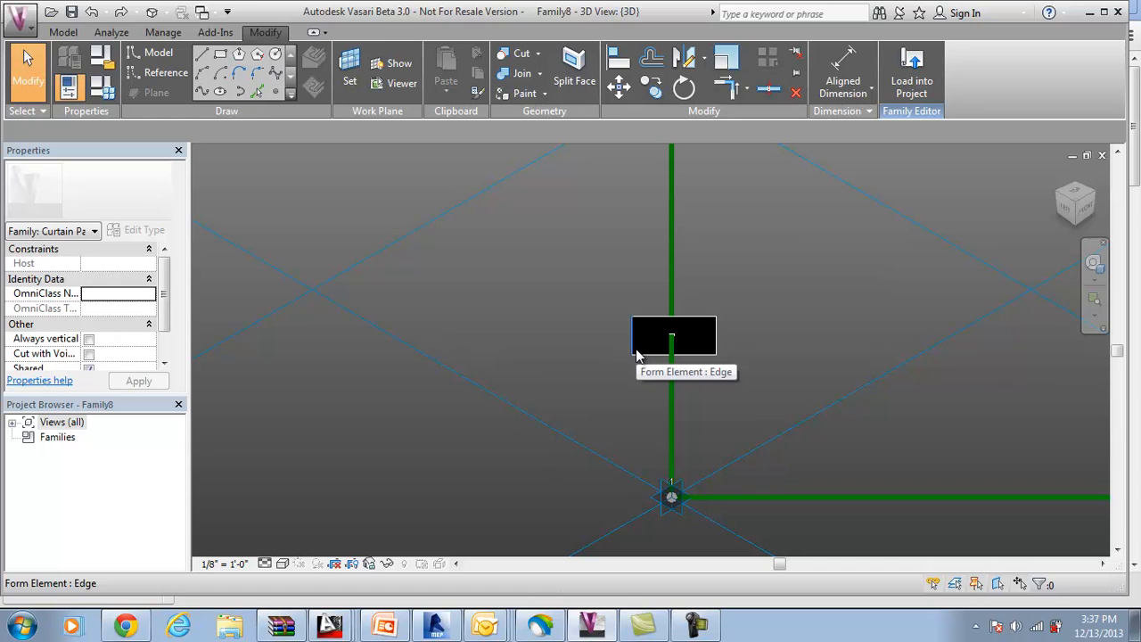
key(Tab)
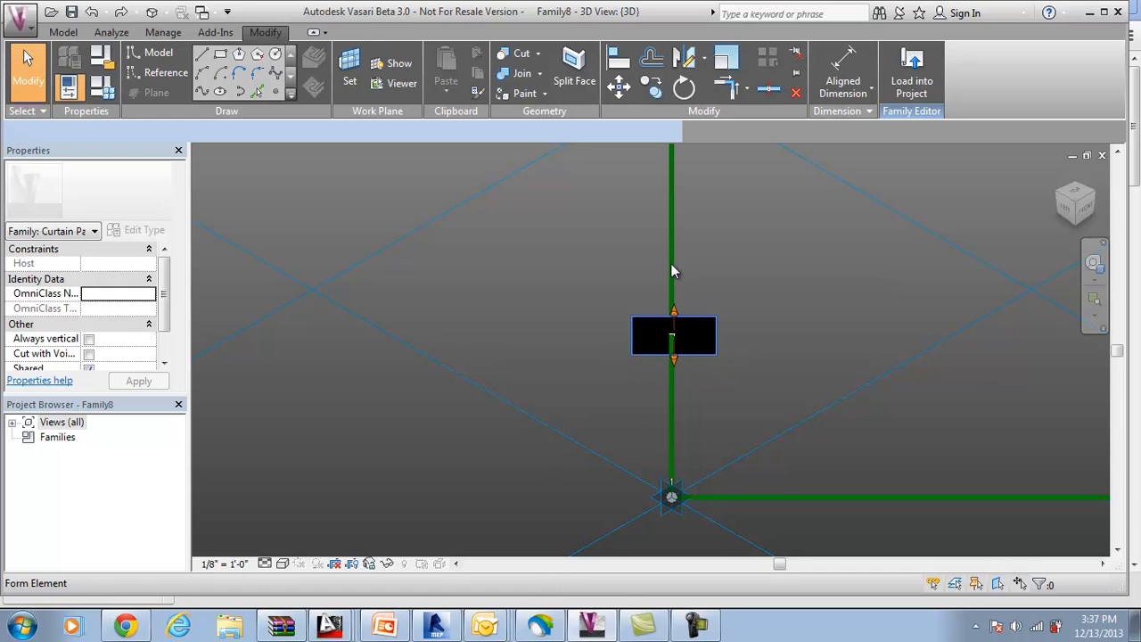
click(672, 264)
click(913, 91)
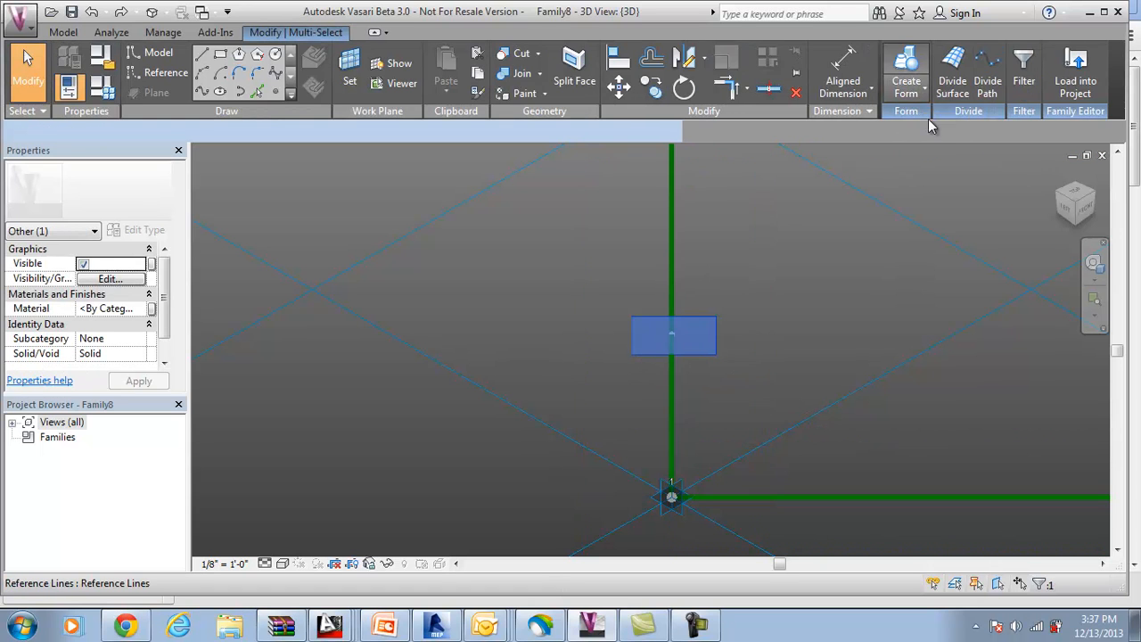
click(929, 126)
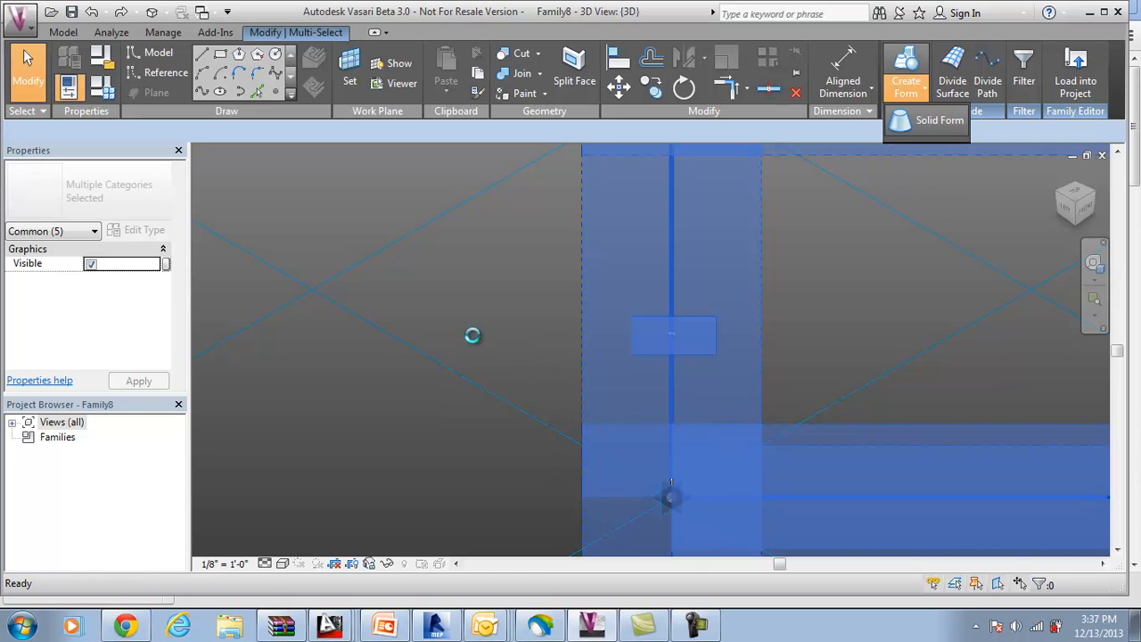
scroll(473, 343, down, 3)
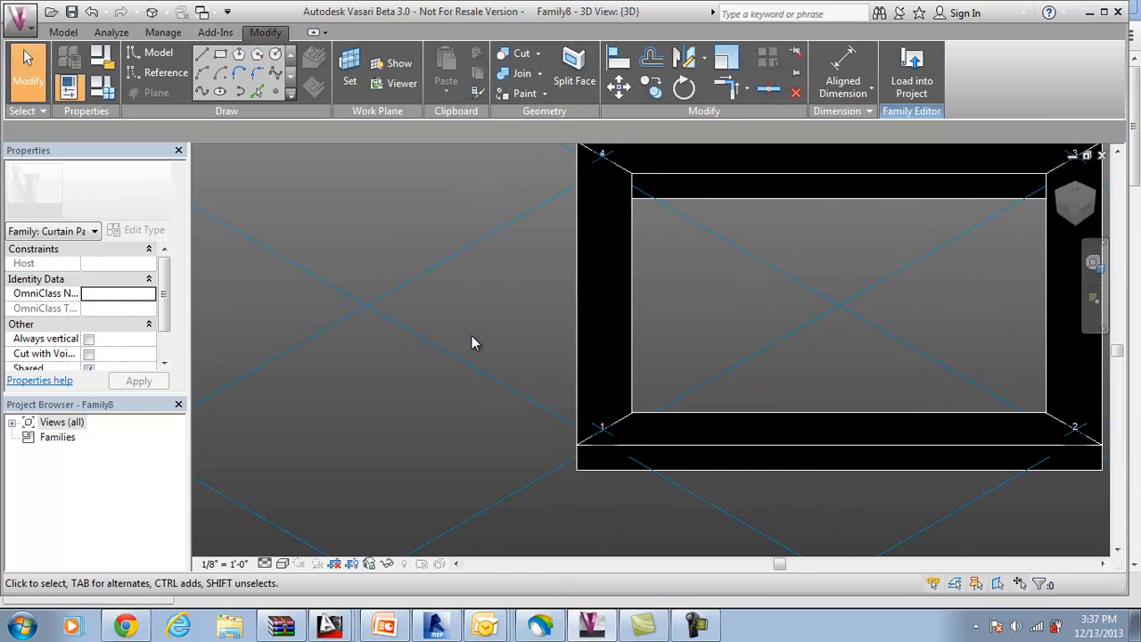
Check the swept frame from several angles and load the finished panel family into the Family7 generic model family.
click(1095, 198)
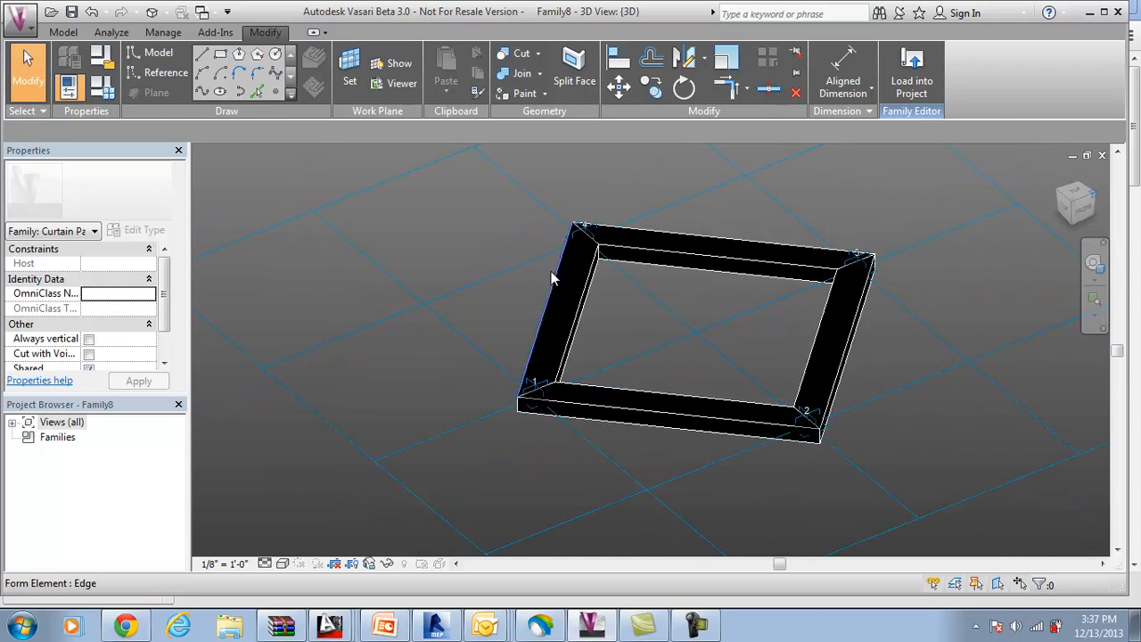
scroll(645, 323, up, 4)
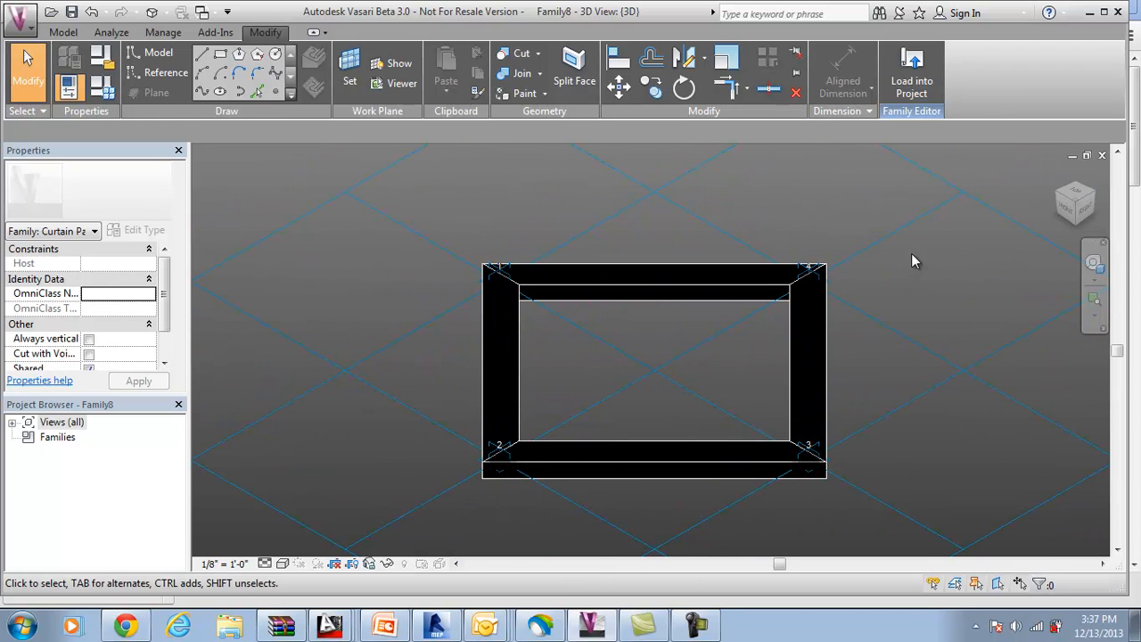
scroll(539, 223, up, 1)
scroll(481, 201, down, 2)
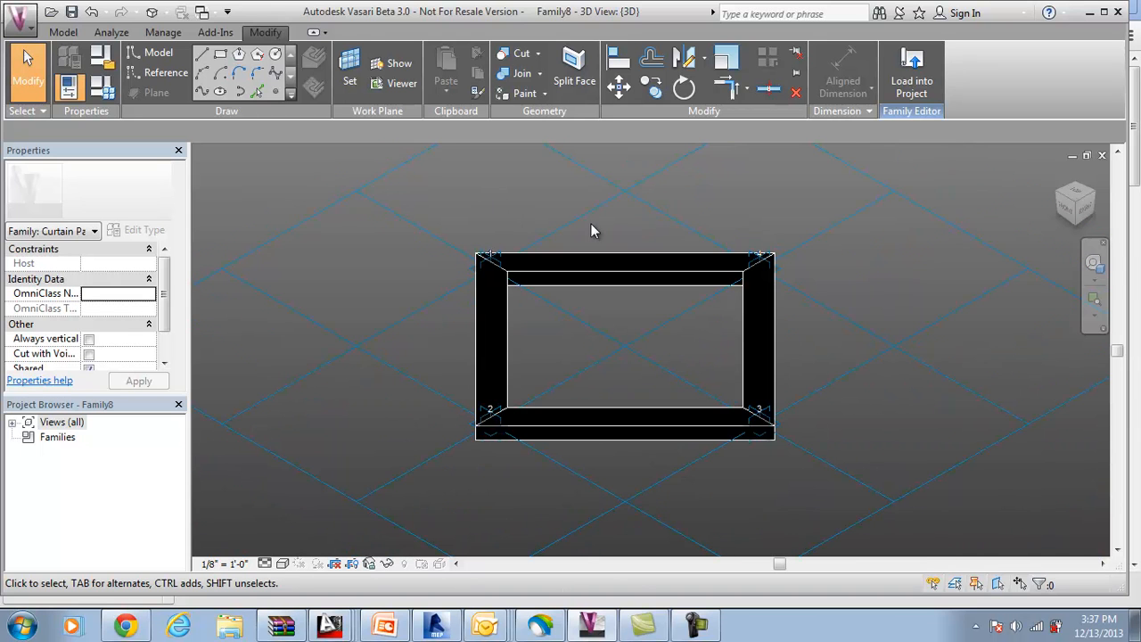
scroll(593, 223, up, 1)
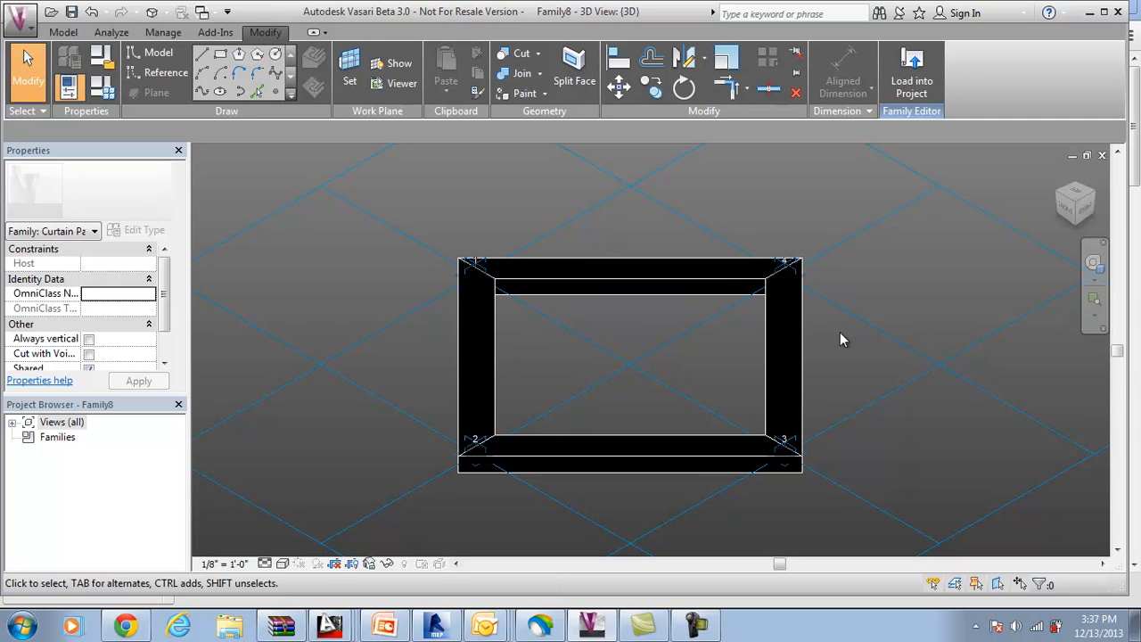
scroll(698, 306, up, 1)
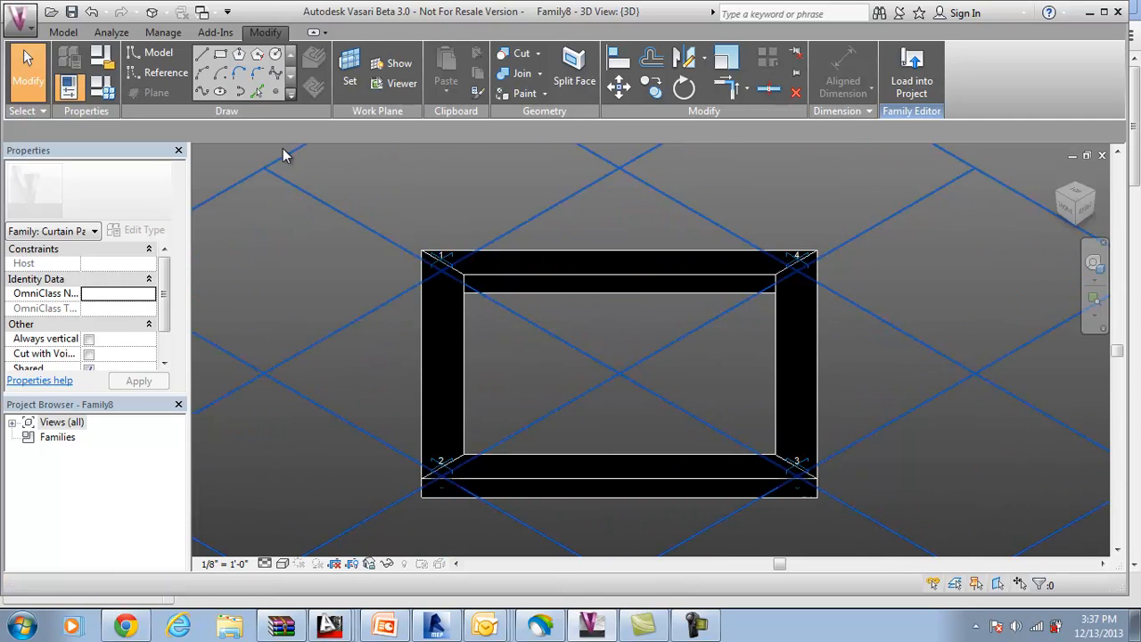
click(914, 95)
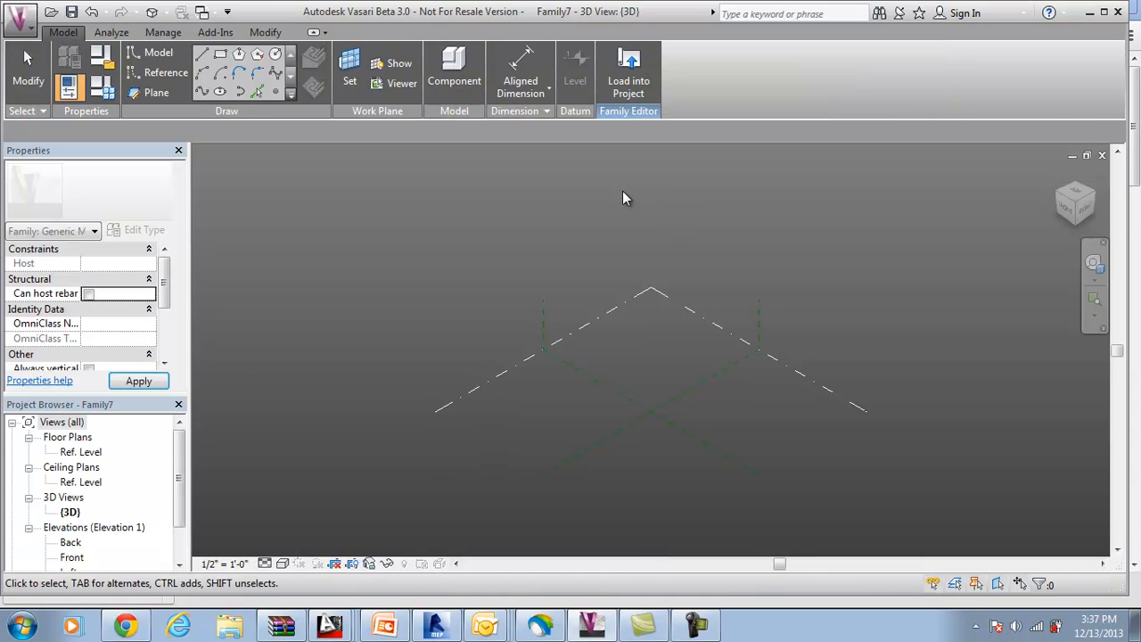
Draw a model-line circle about 100' in radius on the Ref. Level, centred on the intersection of the reference planes.
click(664, 419)
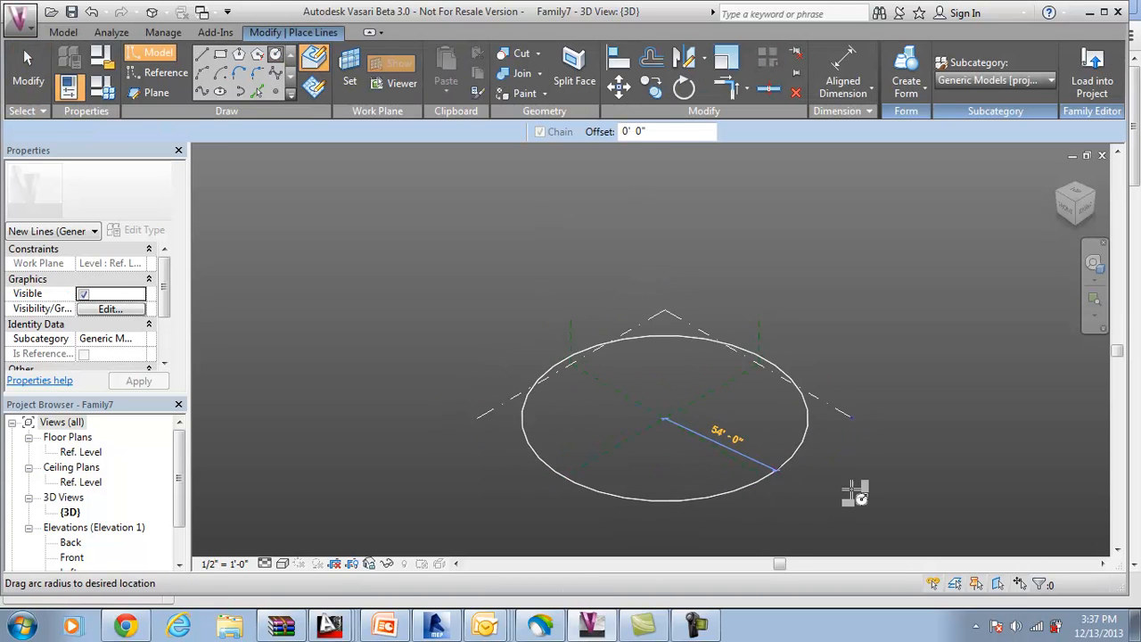
click(884, 483)
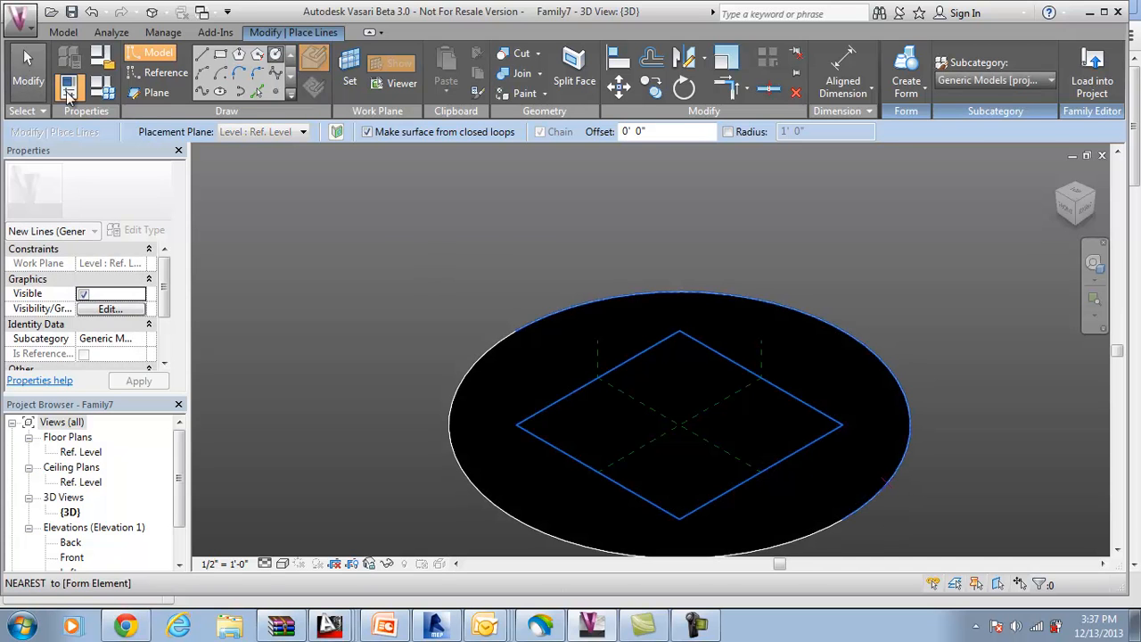
key(Escape)
key(Escape)
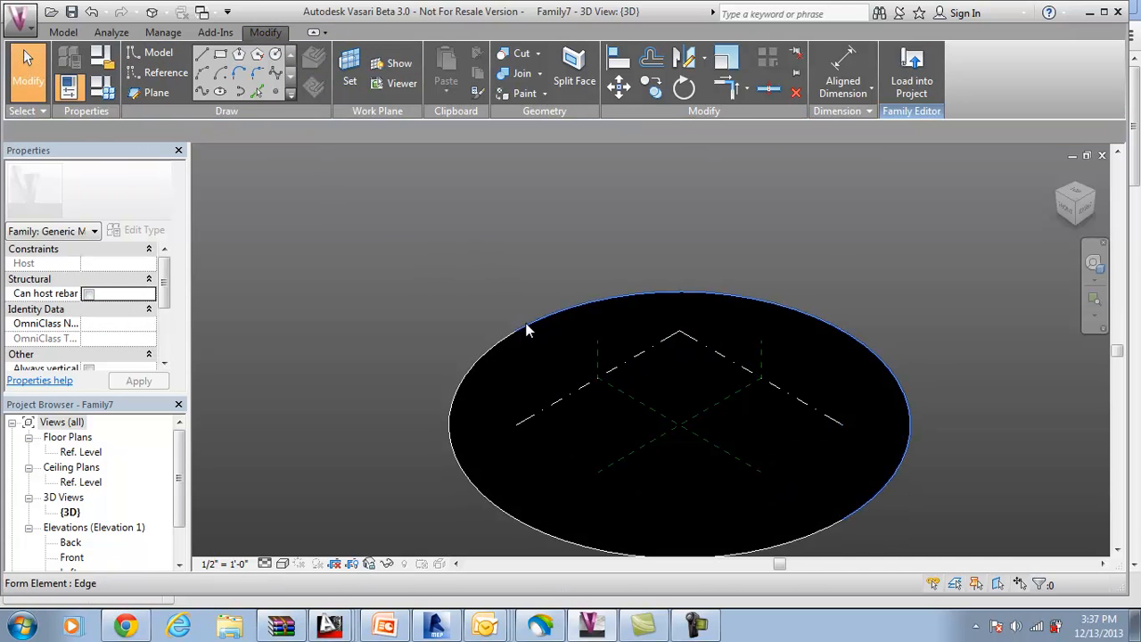
Create a solid form from the circular surface to make a cylinder.
click(526, 330)
click(481, 390)
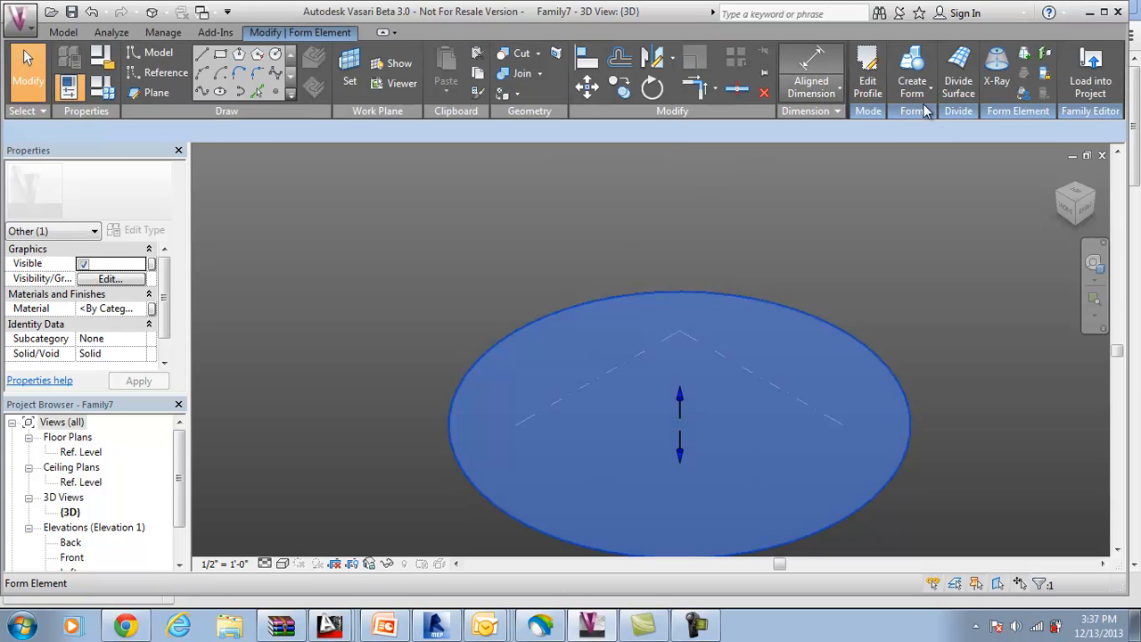
click(912, 89)
click(936, 133)
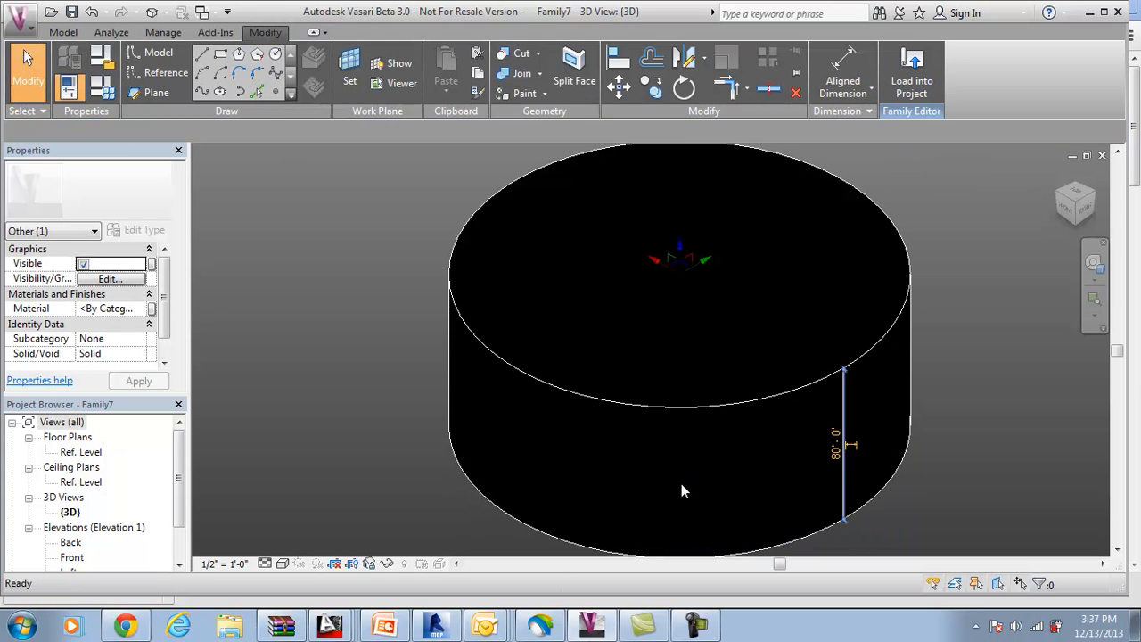
Select the cylinder's top face and set the cylinder height to 120'.
click(698, 475)
scroll(700, 474, down, 3)
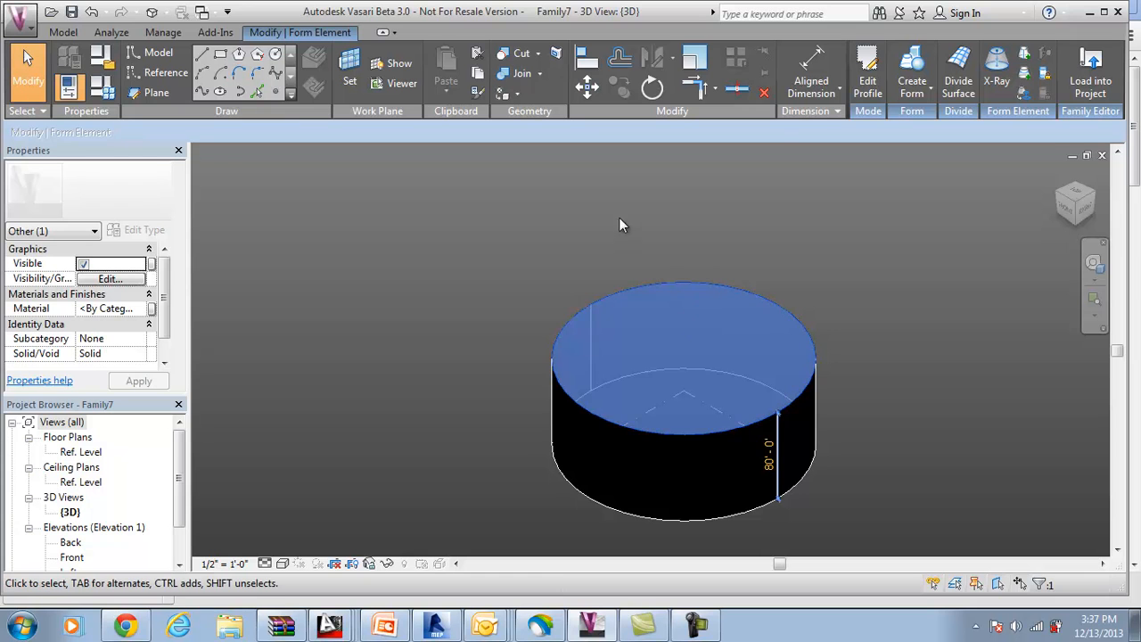
click(759, 340)
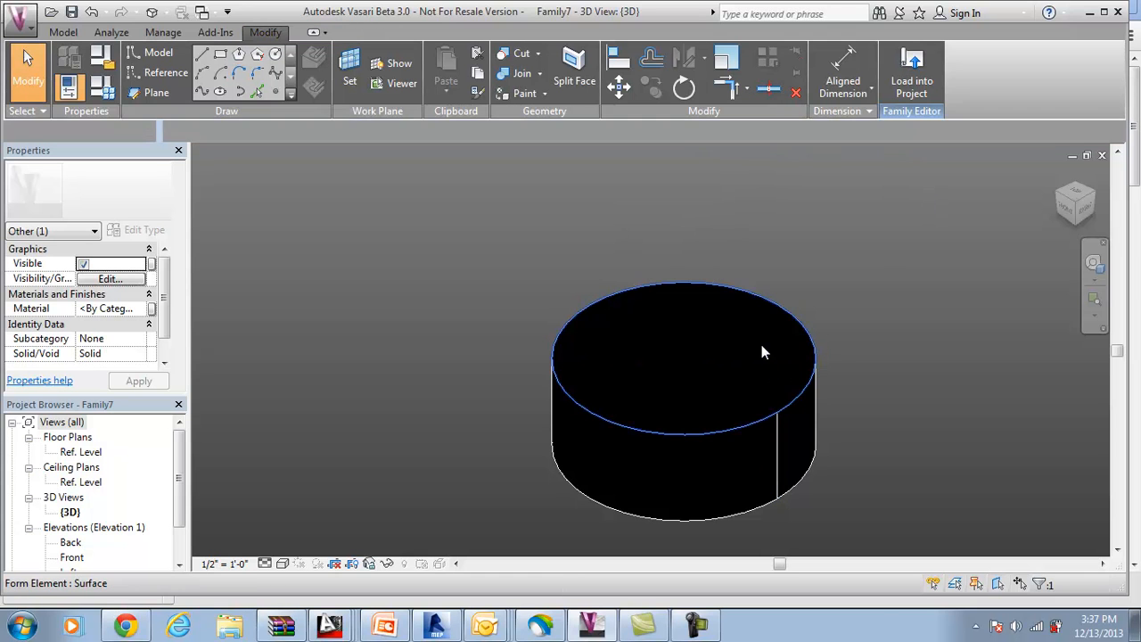
click(788, 391)
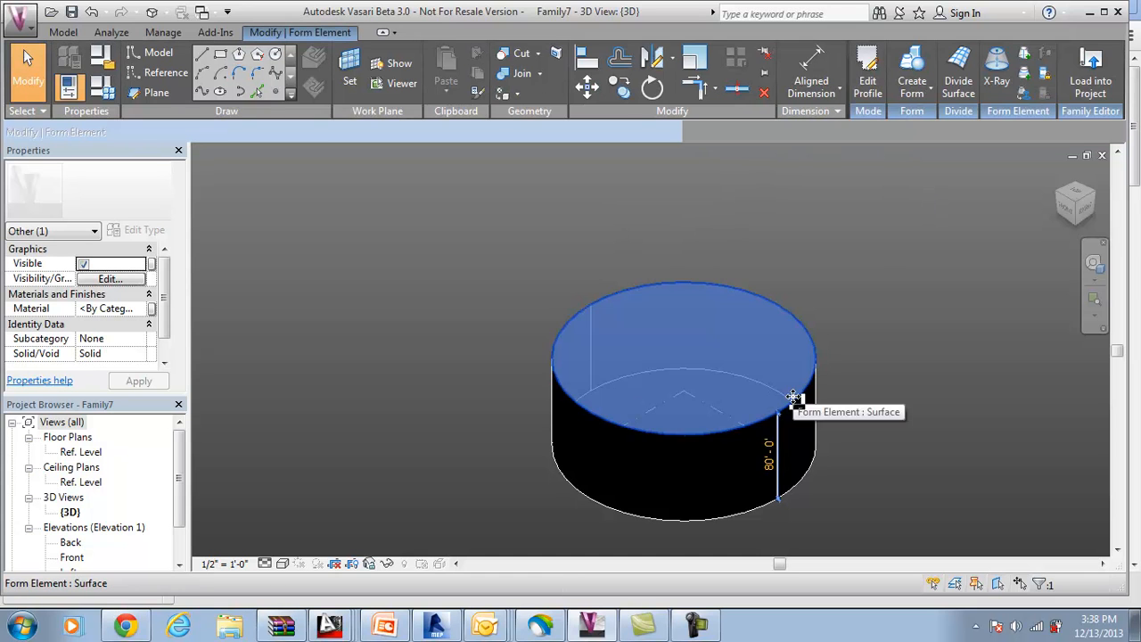
click(768, 455)
text(120)
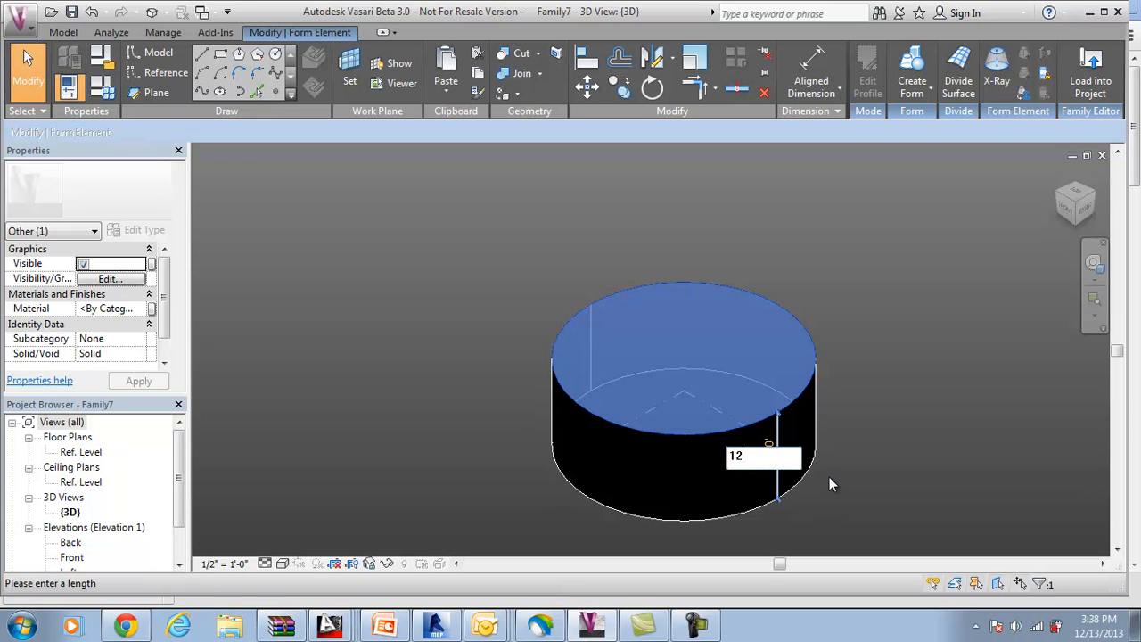
key(Return)
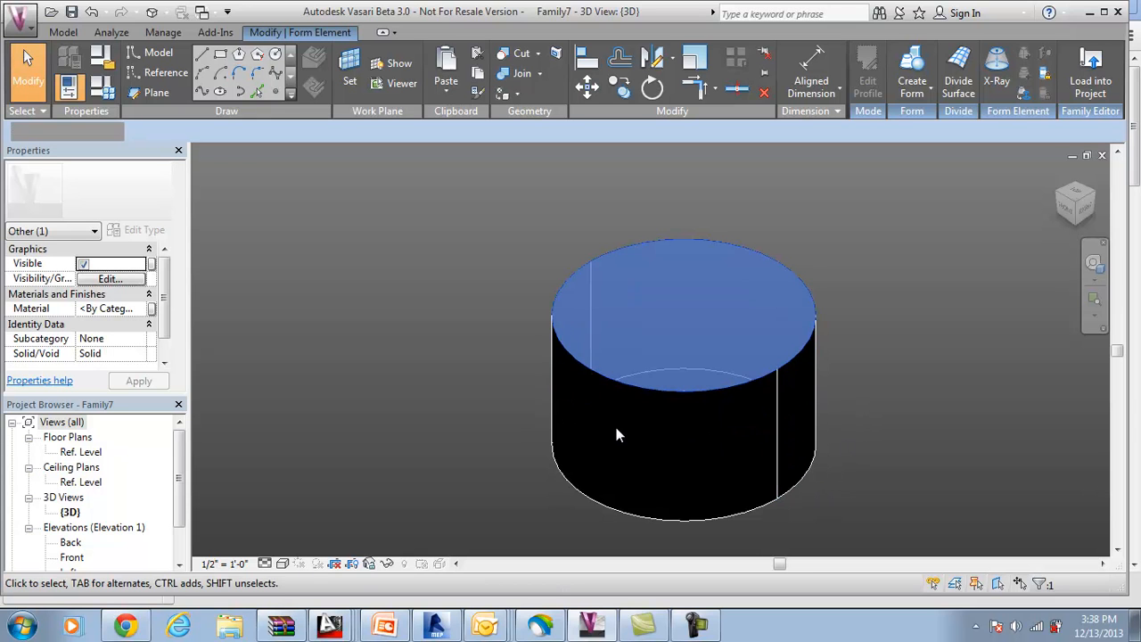
Divide both curved side faces of the cylinder into surface grids.
click(613, 430)
click(804, 426)
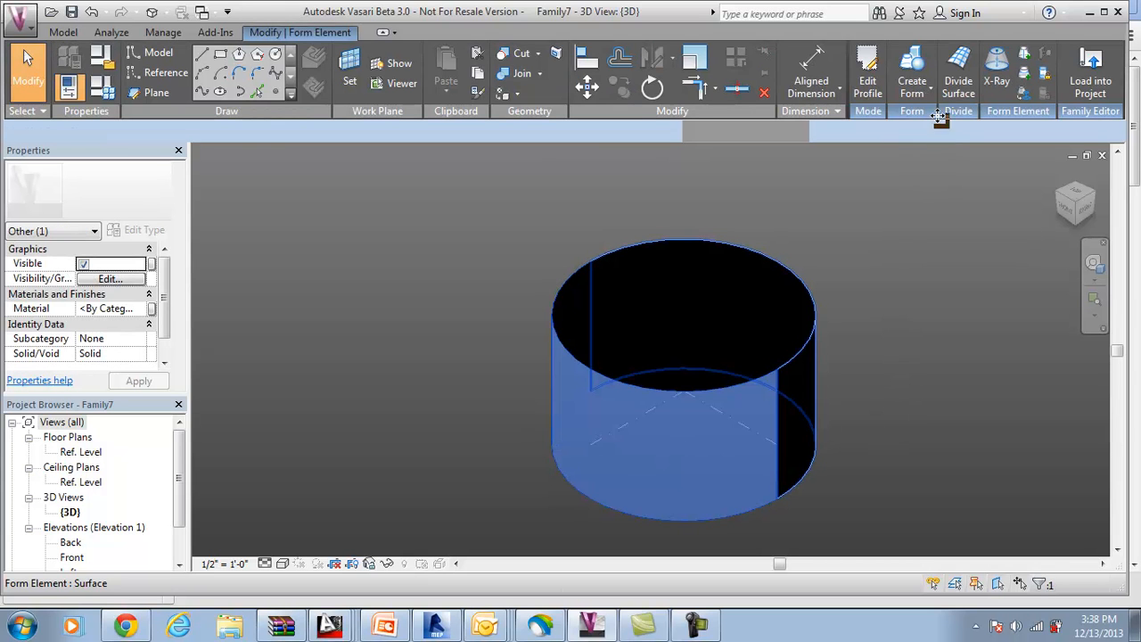
click(958, 87)
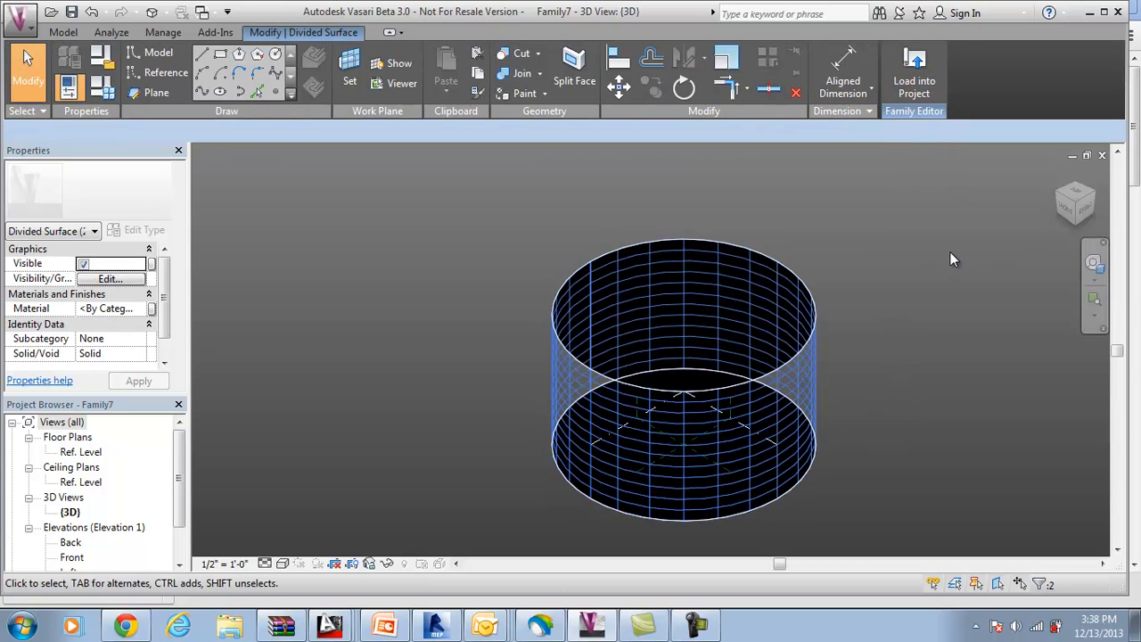
key(Escape)
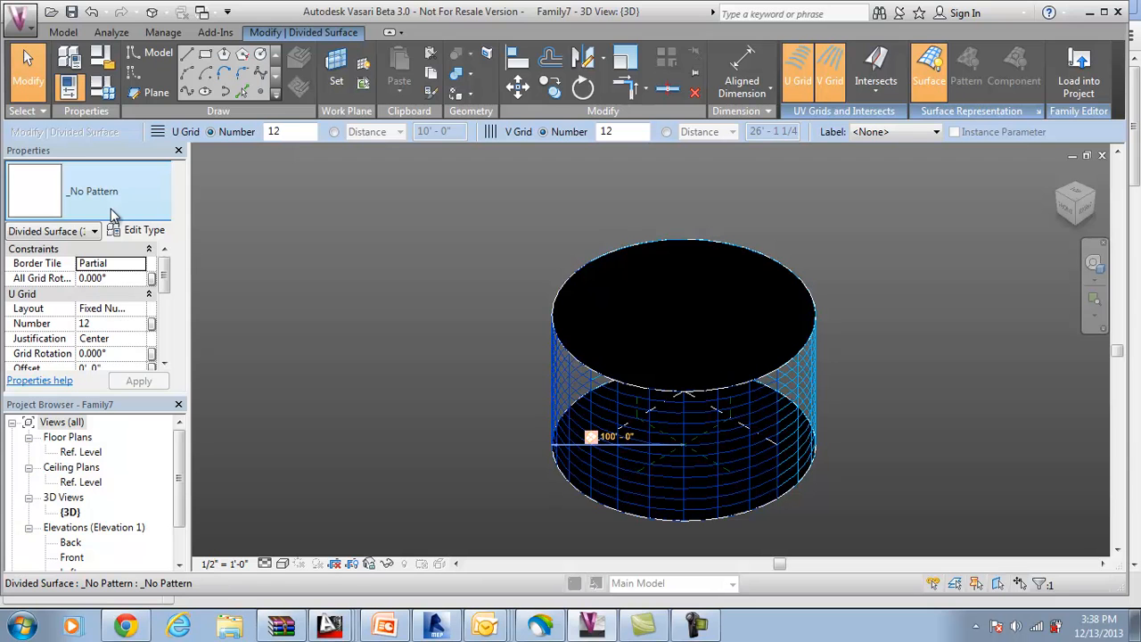
Apply the Family8 panel type under Rhomboid to each of the two divided side surfaces of the cylinder.
click(121, 210)
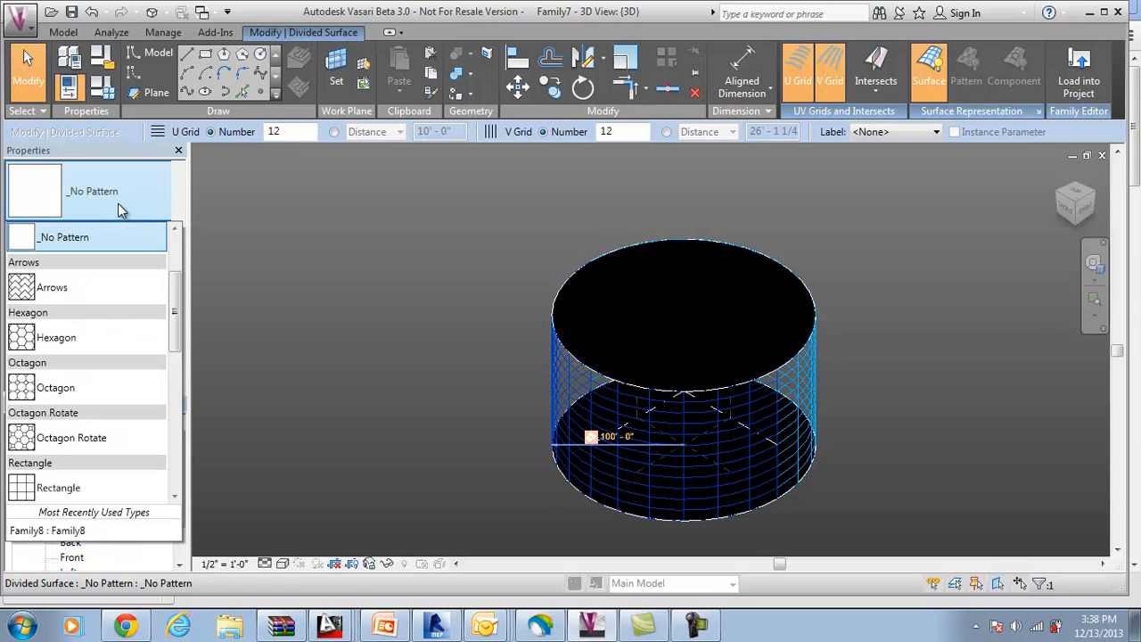
drag(175, 311, 178, 381)
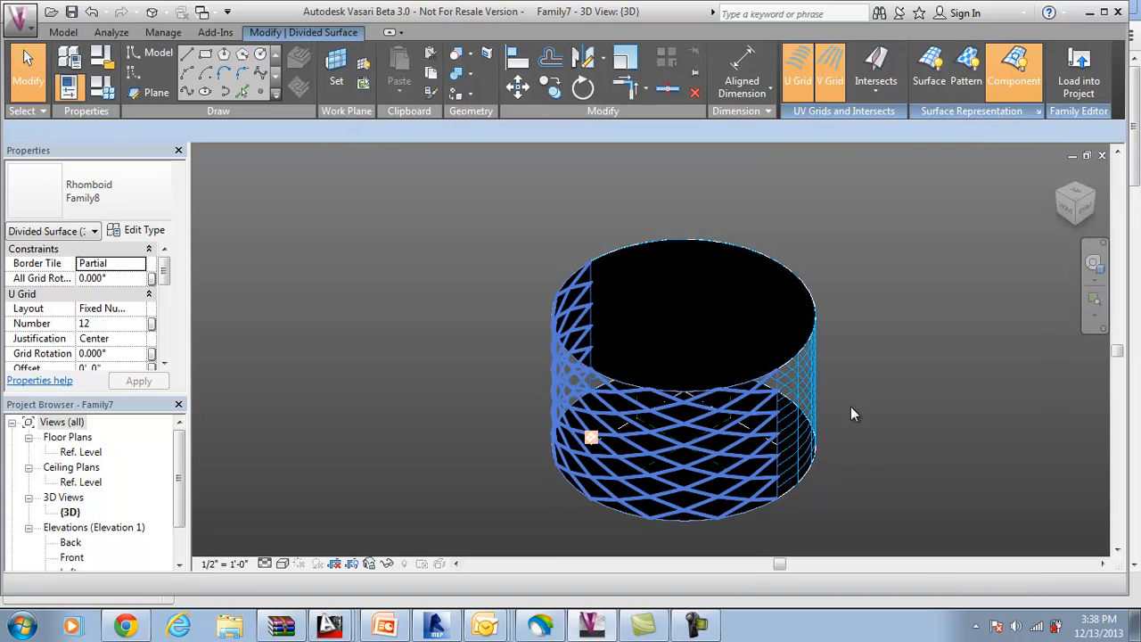
click(802, 393)
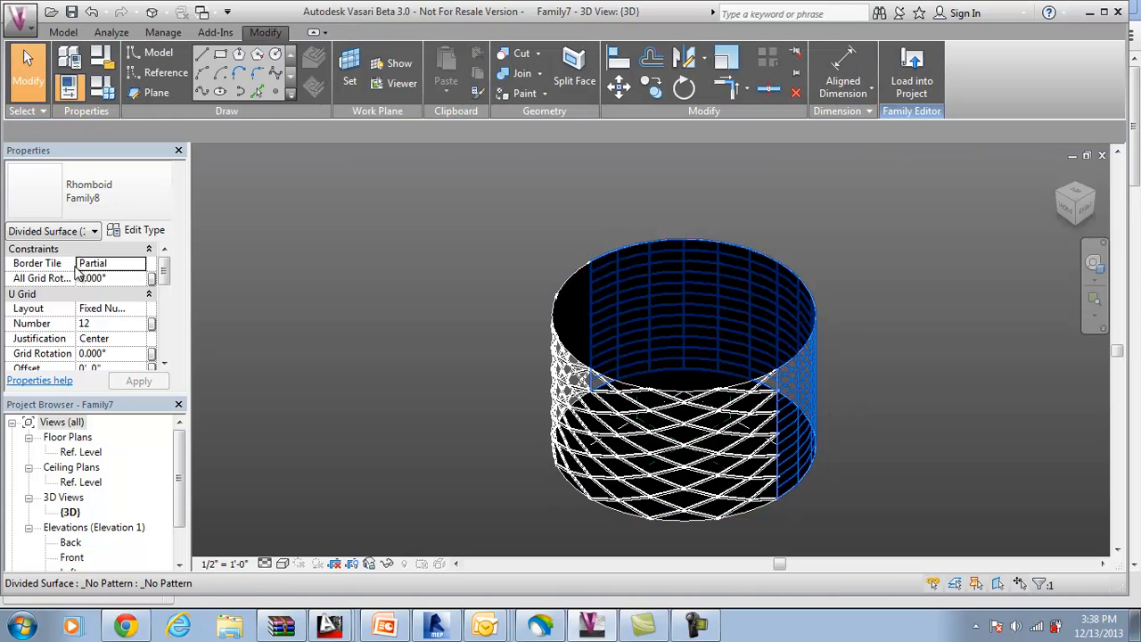
click(97, 202)
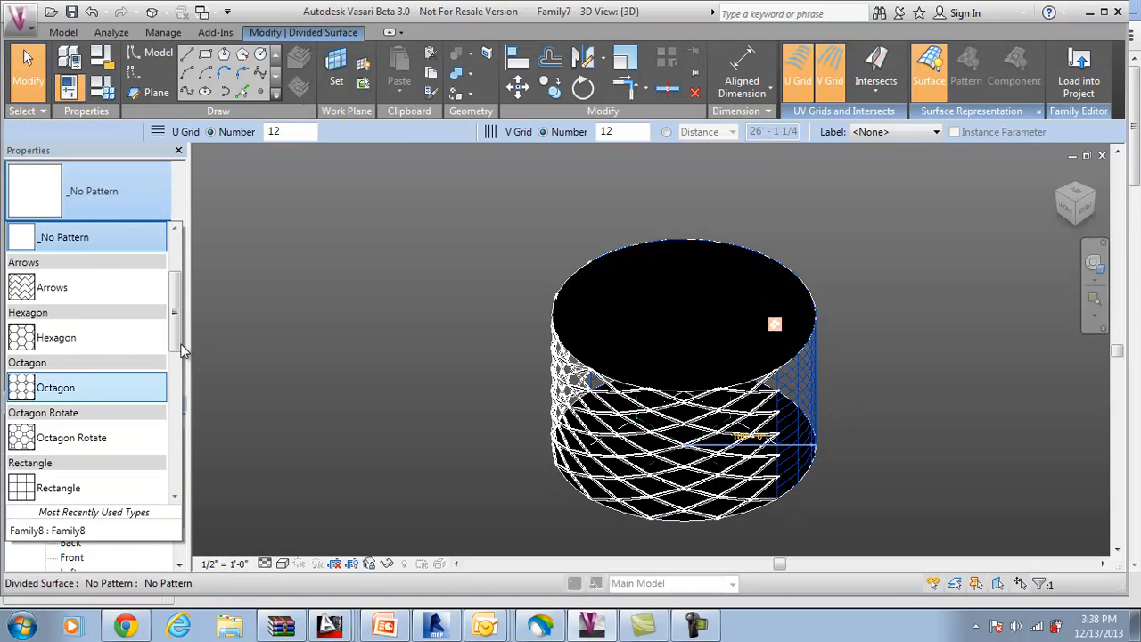
scroll(167, 381, down, 5)
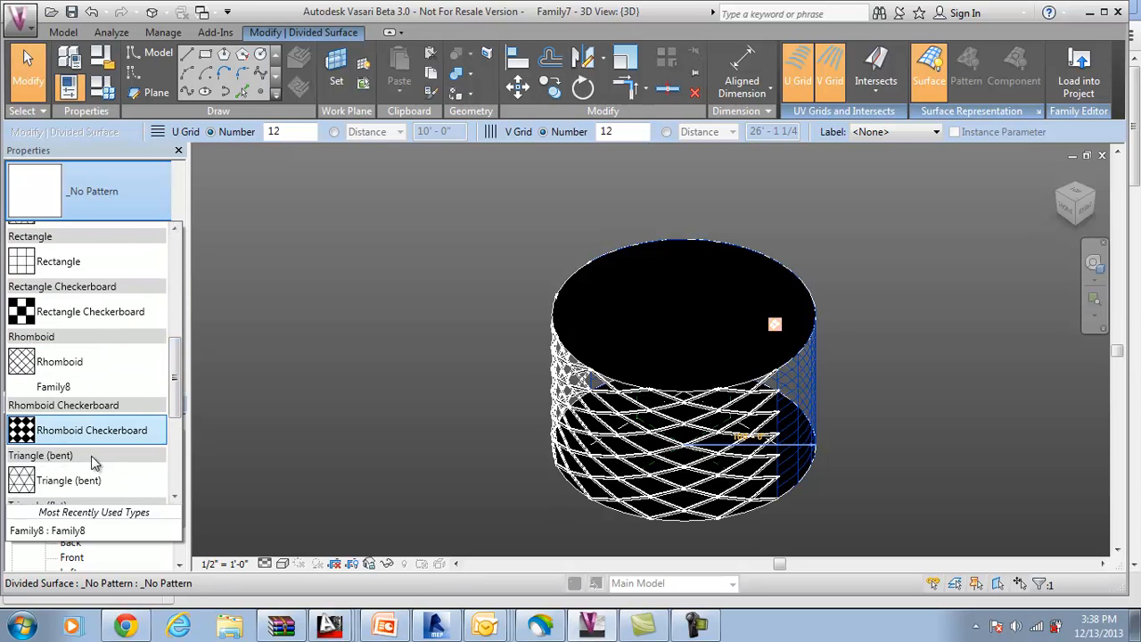
click(58, 388)
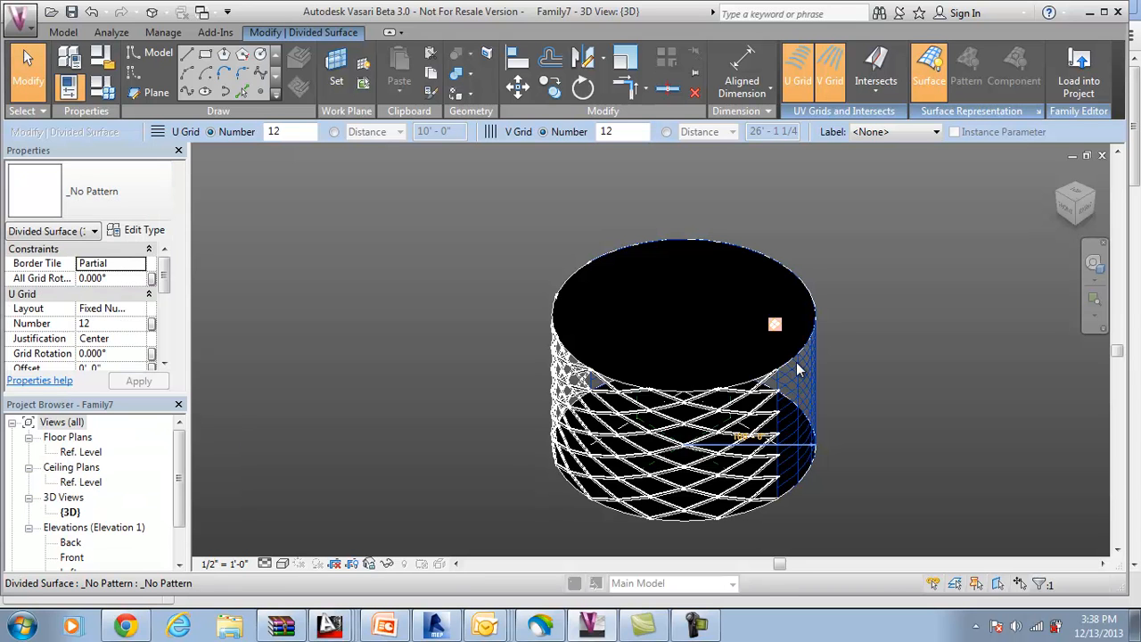